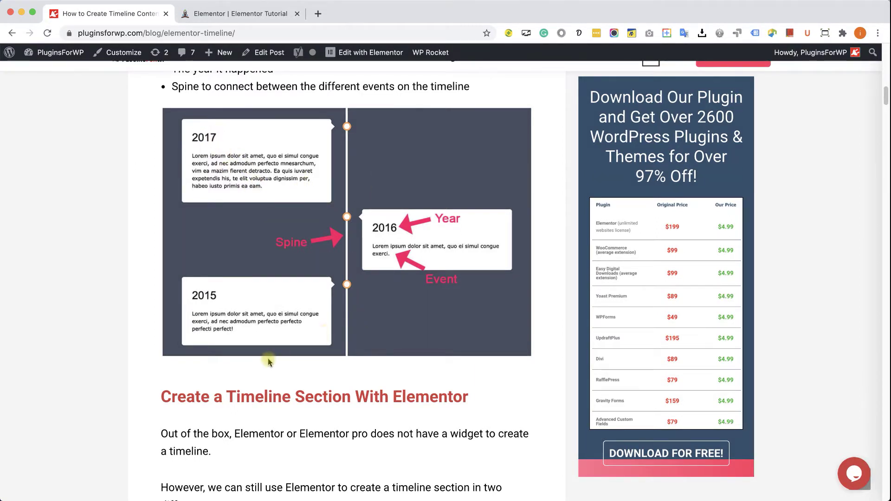
# Step: Highlight the HTML widget and Elementor library options in the timeline article
pyautogui.scroll(-5, 246, 378)
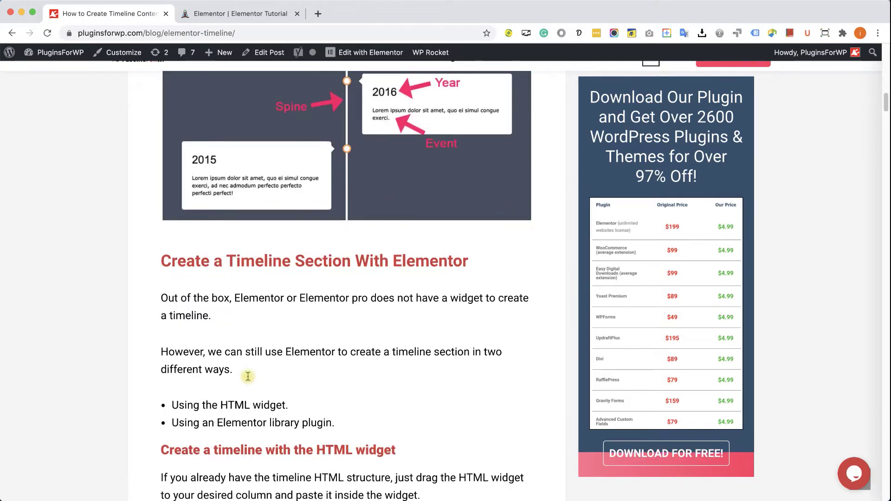
pyautogui.moveTo(190, 347); pyautogui.dragTo(267, 355)
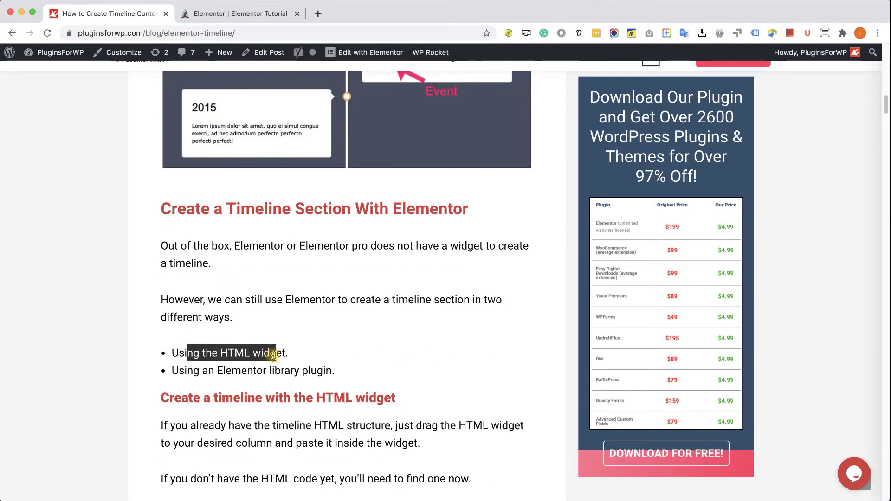
pyautogui.click(274, 355)
pyautogui.moveTo(199, 371); pyautogui.dragTo(303, 374)
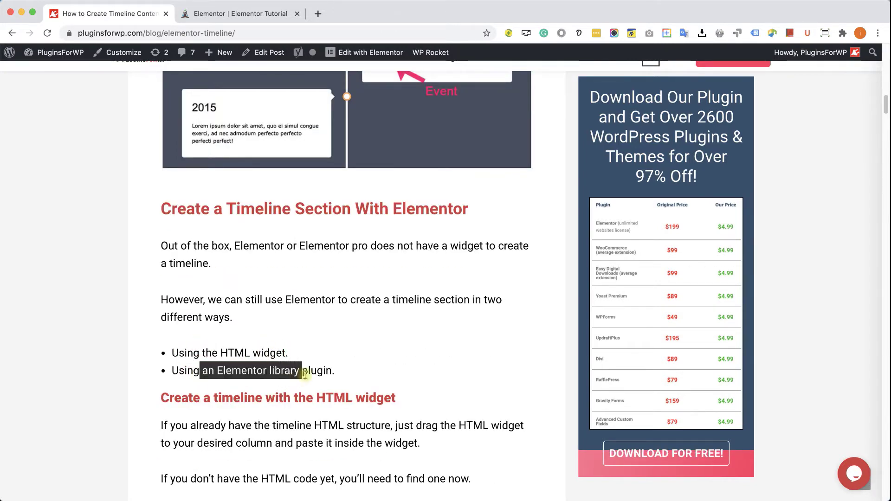
pyautogui.click(306, 374)
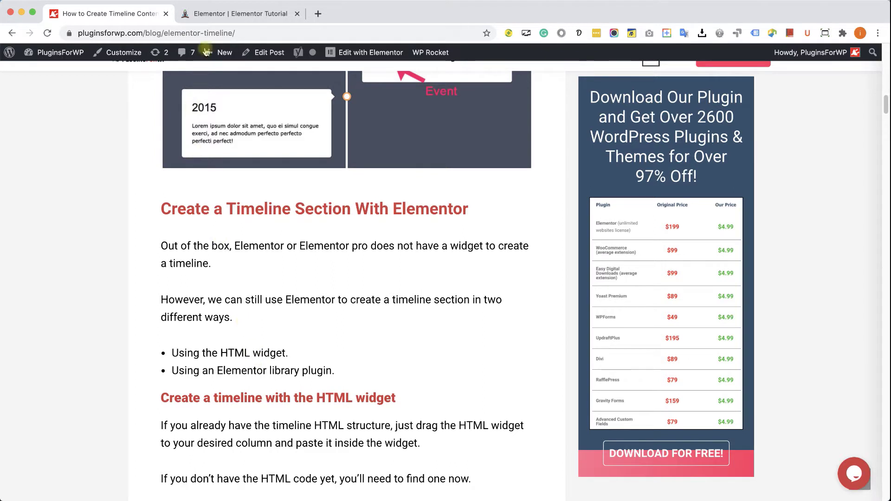
# Step: Add a single-column section in Elementor and drag an HTML widget onto it
pyautogui.click(242, 13)
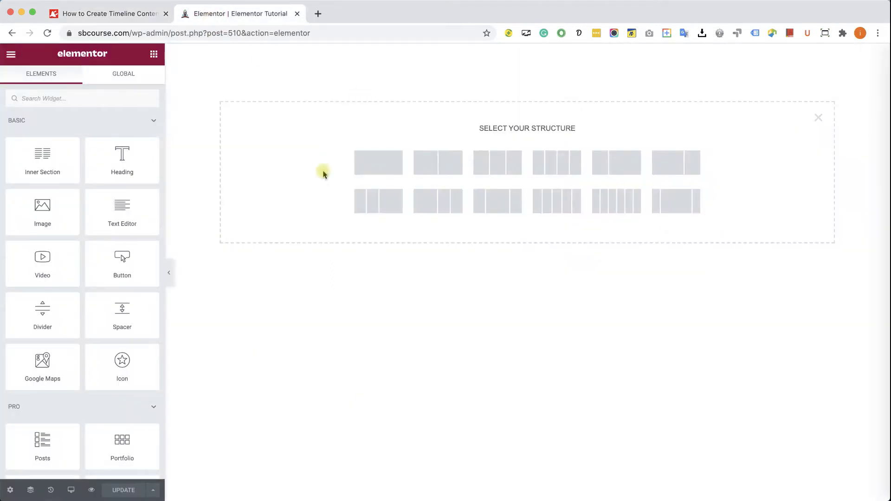
pyautogui.click(380, 158)
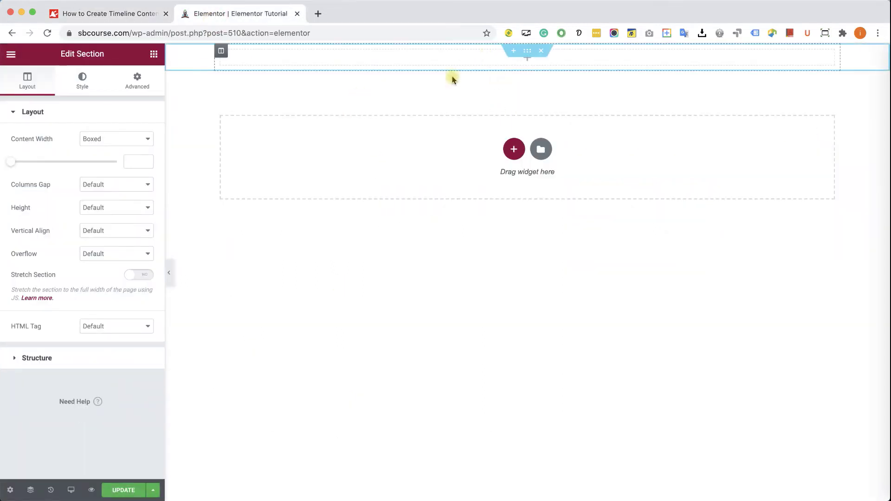
pyautogui.click(153, 54)
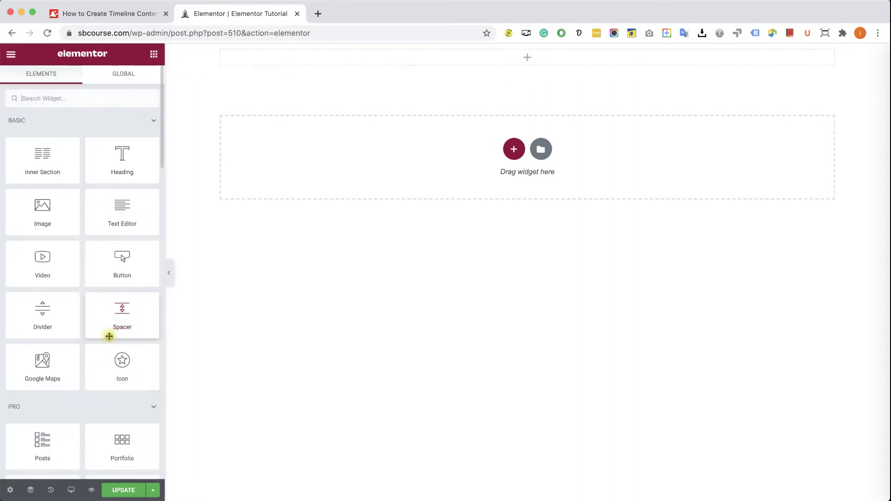
pyautogui.scroll(-8, 116, 343)
pyautogui.scroll(-4, 116, 348)
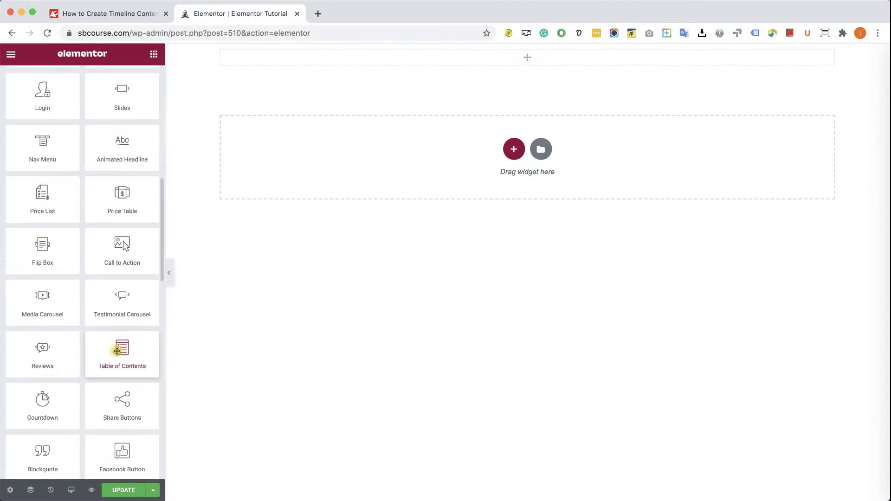
pyautogui.scroll(-9, 118, 352)
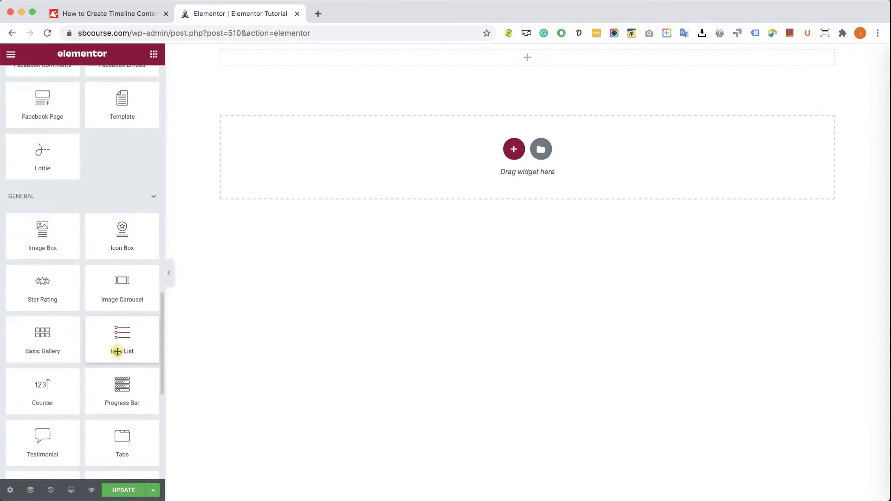
pyautogui.scroll(-3, 118, 351)
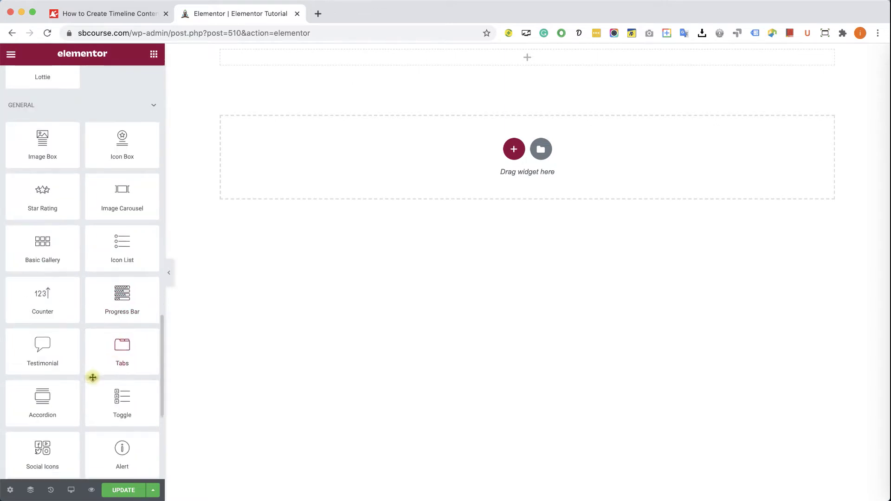
pyautogui.scroll(-3, 92, 380)
pyautogui.moveTo(40, 392); pyautogui.dragTo(411, 62)
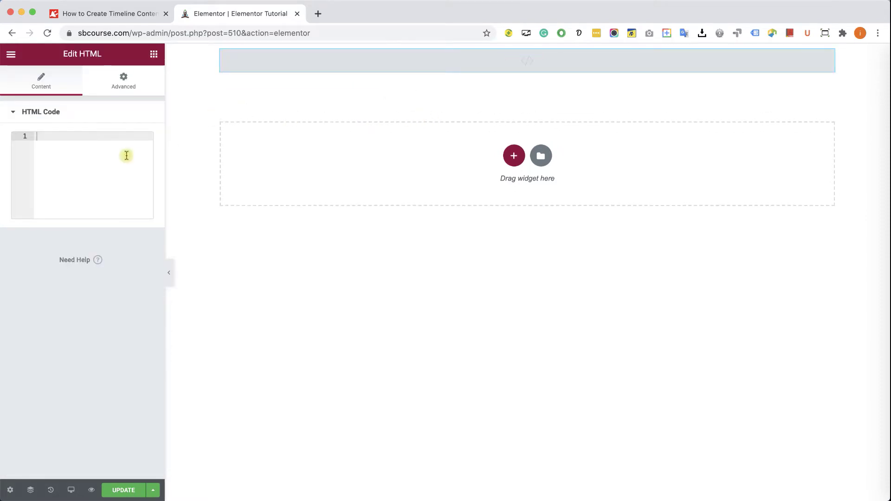
pyautogui.click(119, 14)
# Step: Copy the Step 1 example timeline HTML code from the w3schools tutorial
pyautogui.scroll(-2, 339, 335)
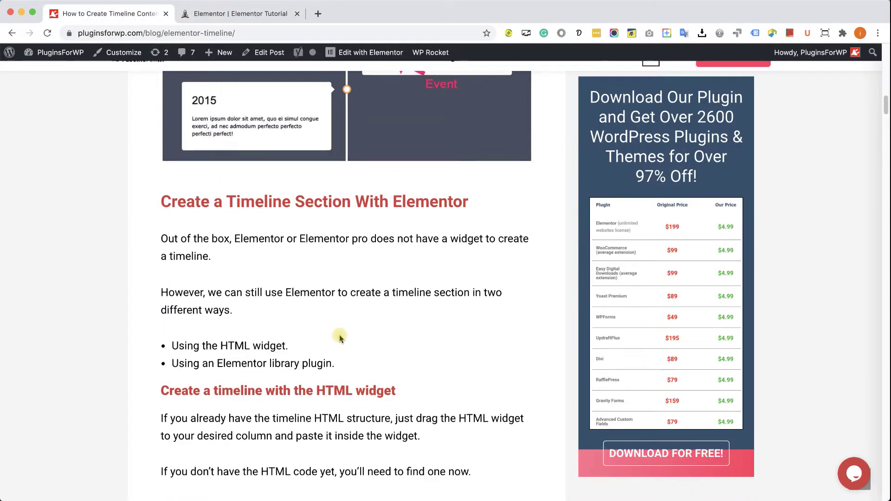
pyautogui.scroll(-4, 350, 341)
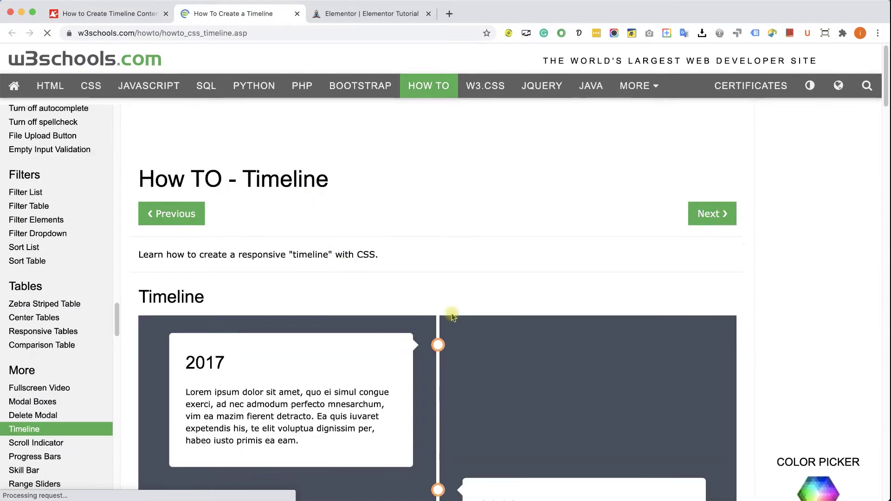
pyautogui.scroll(-9, 452, 317)
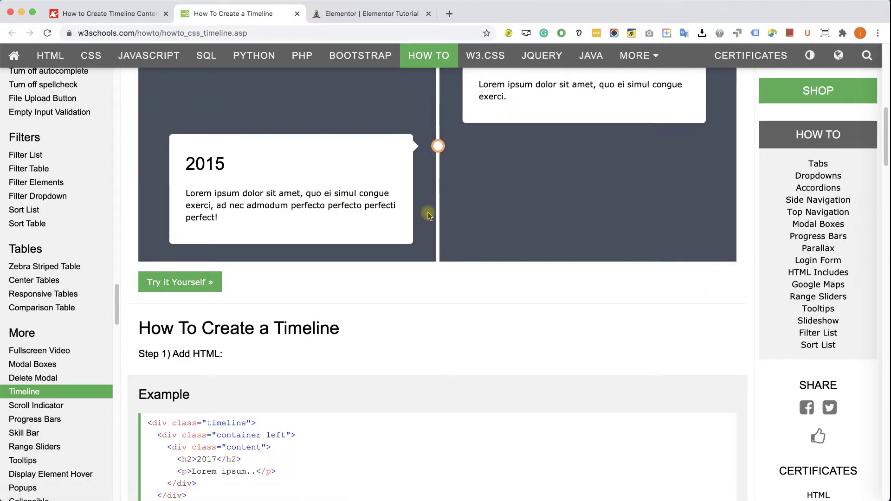
pyautogui.scroll(-7, 427, 215)
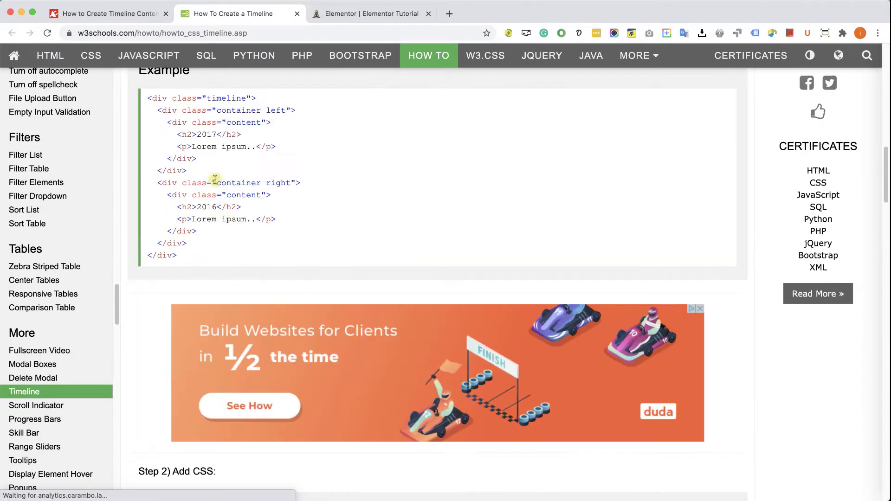
pyautogui.scroll(1, 213, 185)
pyautogui.moveTo(172, 220); pyautogui.dragTo(148, 110)
pyautogui.rightClick(148, 110)
pyautogui.click(170, 133)
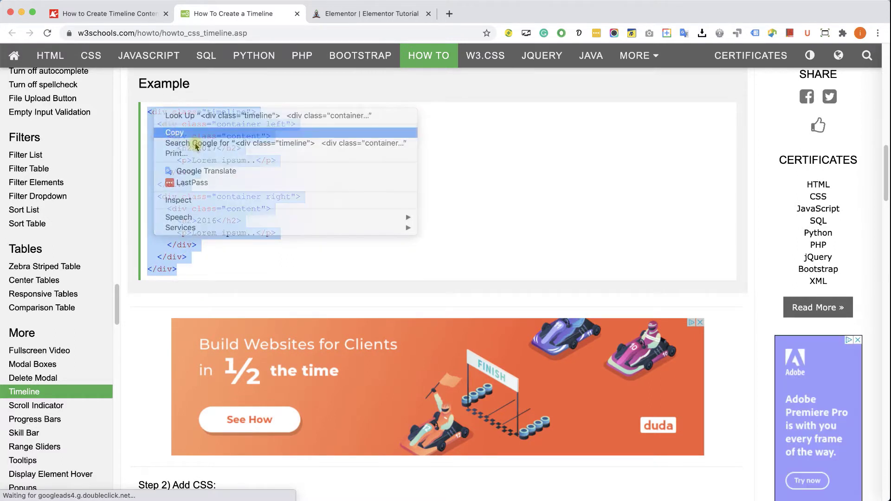
pyautogui.click(277, 82)
# Step: Paste the w3schools timeline HTML into the Elementor HTML widget's code box
pyautogui.click(323, 16)
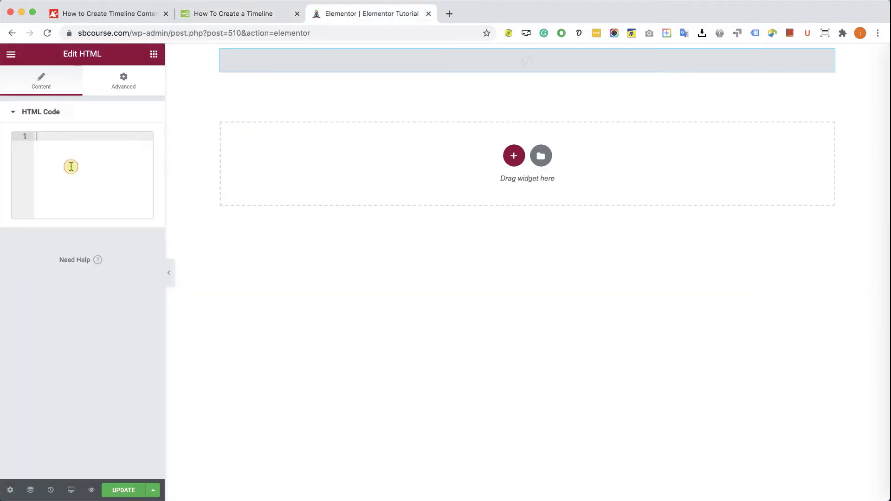
pyautogui.press('super+v')
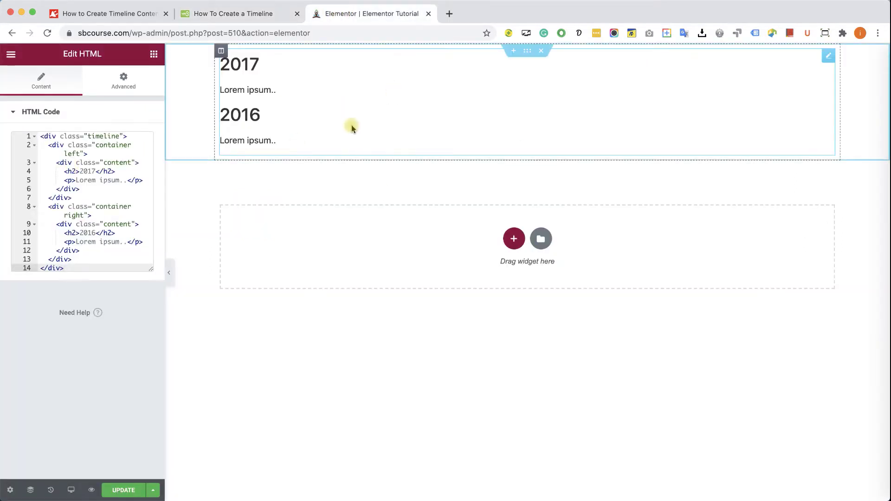
pyautogui.click(253, 13)
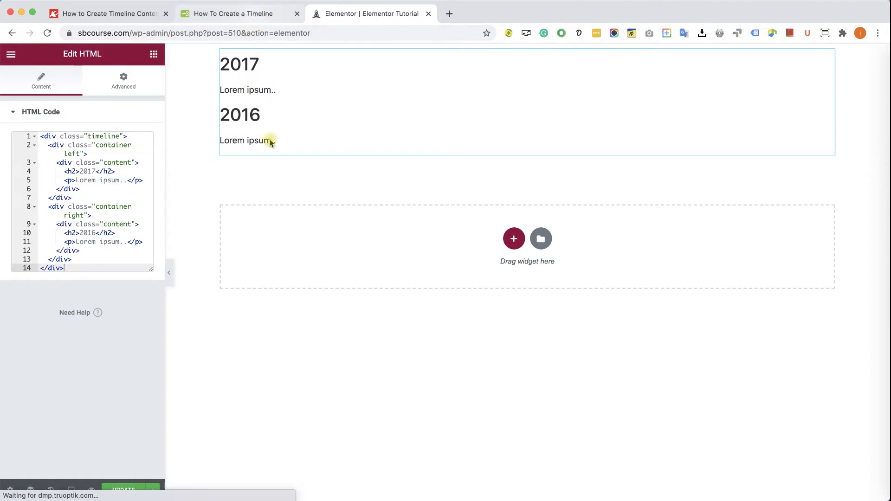
# Step: Select and copy the entire Step 2 timeline CSS example on w3schools
pyautogui.scroll(-1, 269, 234)
pyautogui.scroll(-15, 275, 238)
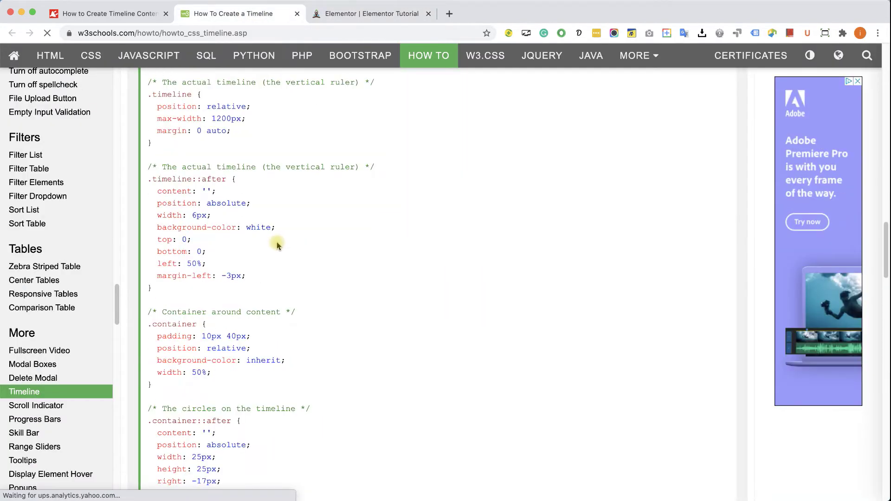
pyautogui.scroll(-15, 205, 323)
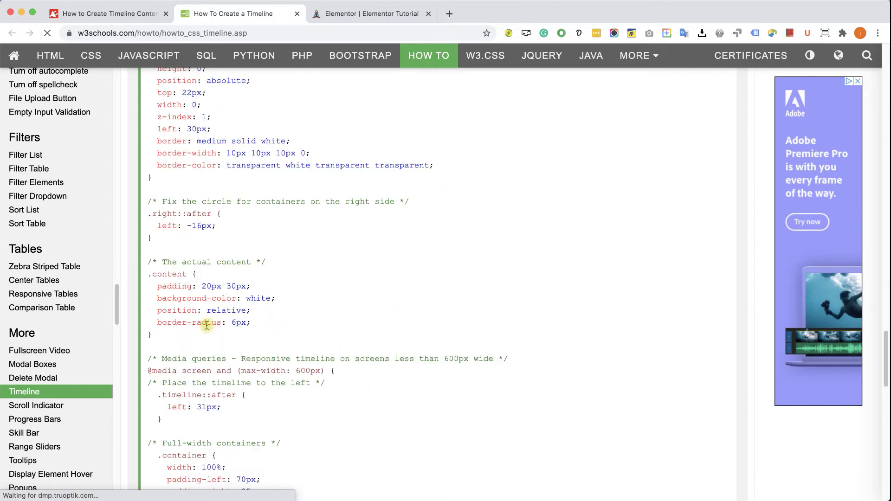
pyautogui.moveTo(194, 295); pyautogui.dragTo(148, 168)
pyautogui.scroll(7, 193, 245)
pyautogui.scroll(15, 193, 245)
pyautogui.scroll(10, 192, 245)
pyautogui.scroll(2, 192, 245)
pyautogui.rightClick(160, 168)
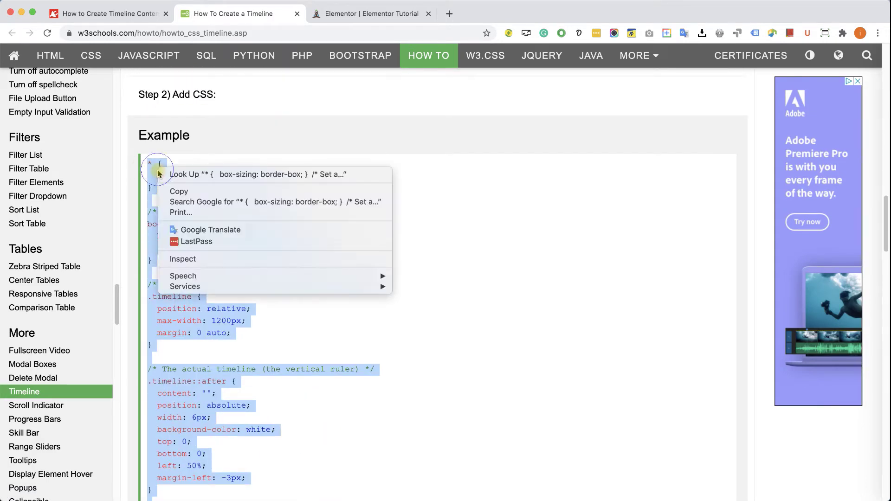
pyautogui.click(174, 192)
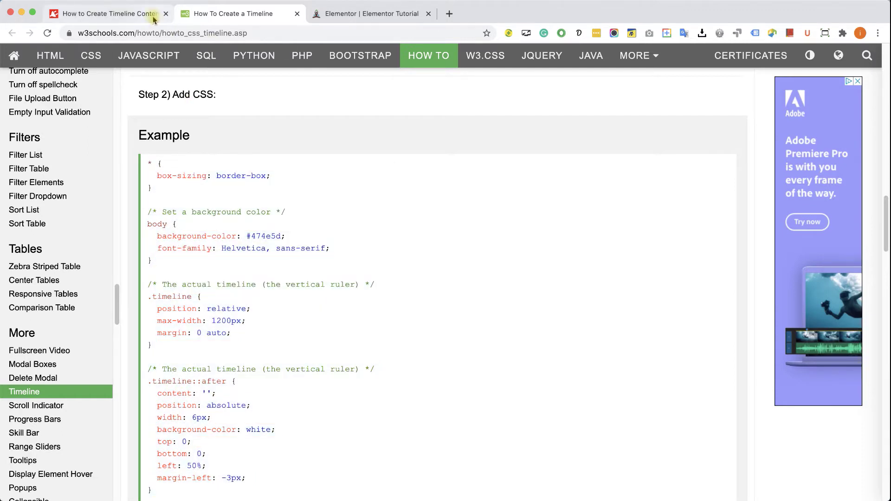
# Step: Paste the timeline CSS into the HTML widget's Advanced > Custom CSS
pyautogui.click(334, 17)
pyautogui.click(135, 84)
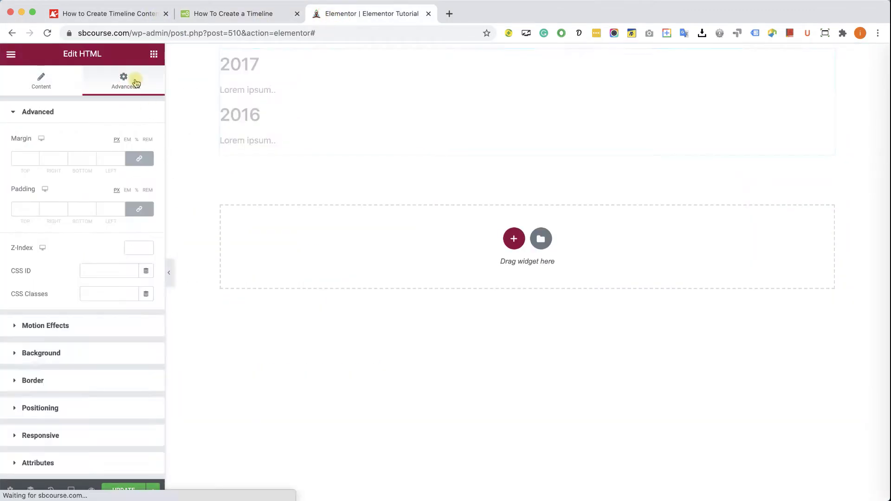
pyautogui.scroll(-2, 76, 320)
pyautogui.click(65, 402)
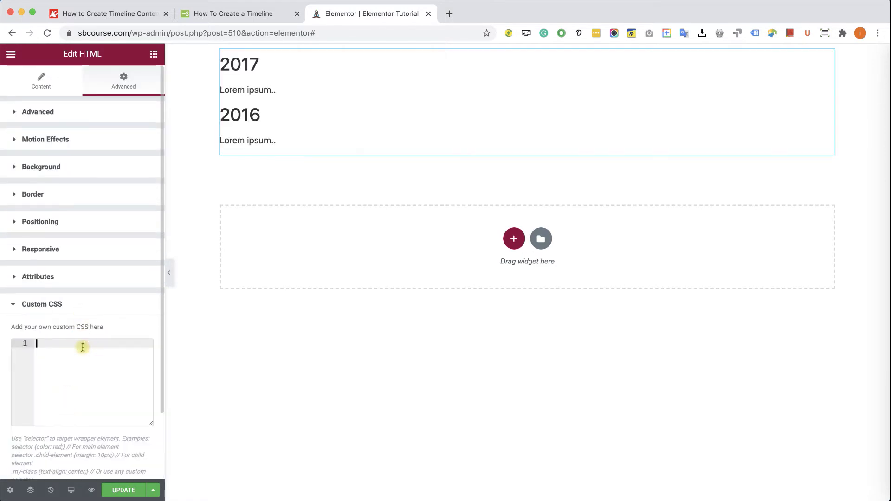
pyautogui.press('super+v')
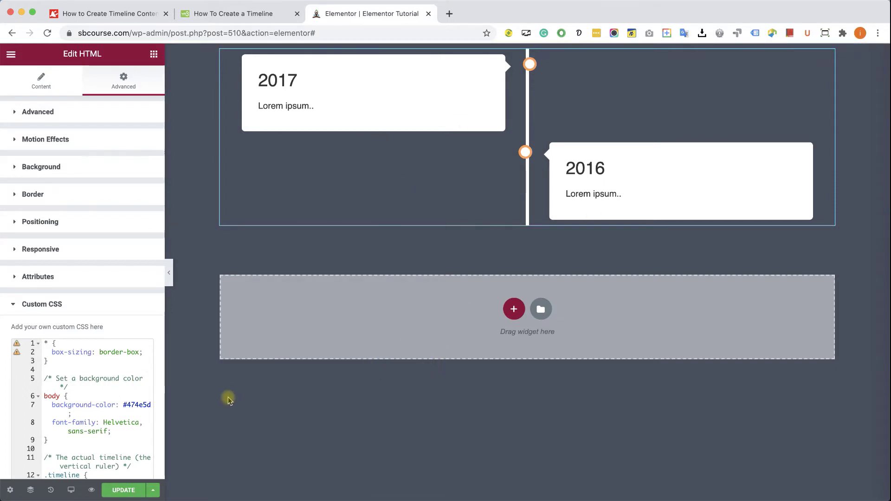
# Step: Replace 'body' on line 6 of the custom CSS with 'selector'
pyautogui.doubleClick(54, 396)
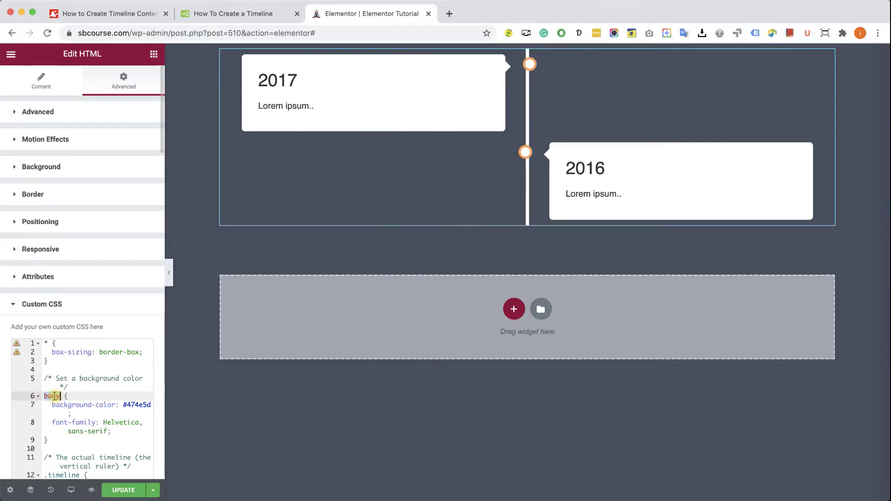
pyautogui.write('select')
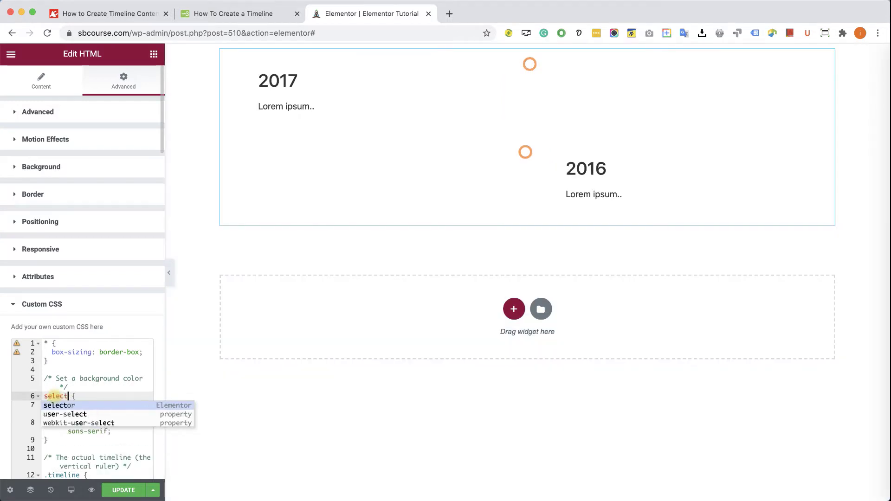
pyautogui.press('Return')
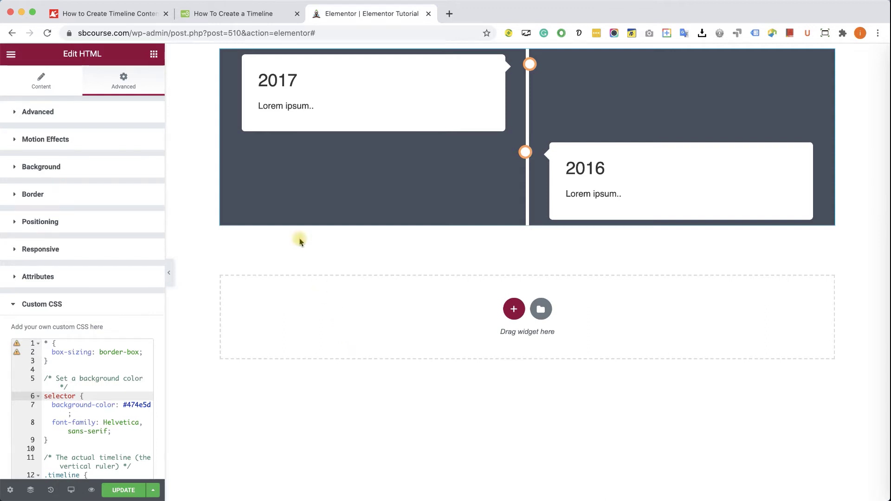
# Step: Close the w3schools timeline tab and scroll further through the timeline article
pyautogui.click(295, 14)
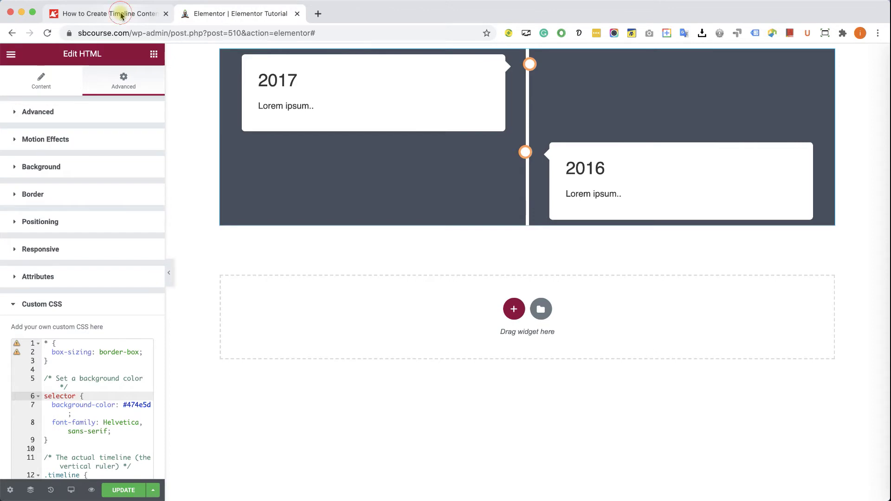
pyautogui.click(121, 15)
pyautogui.scroll(-4, 365, 339)
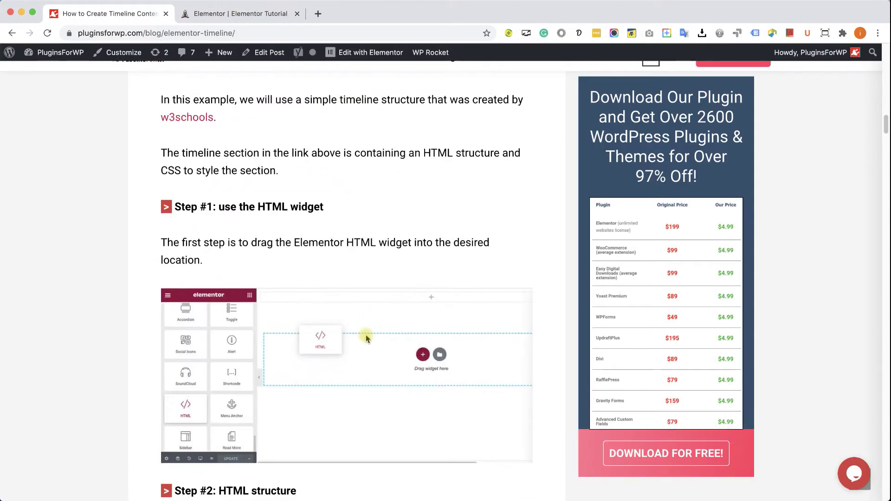
pyautogui.scroll(-10, 365, 339)
pyautogui.rightClick(344, 342)
pyautogui.scroll(-5, 344, 345)
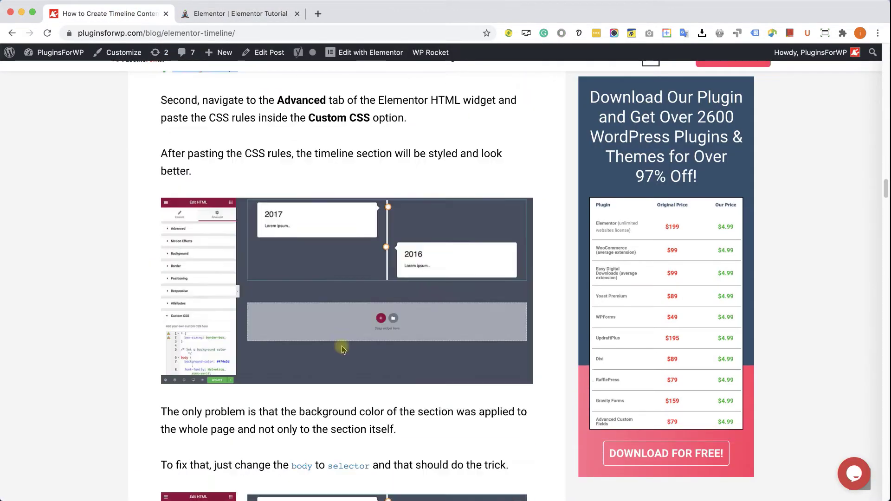
pyautogui.scroll(-13, 342, 349)
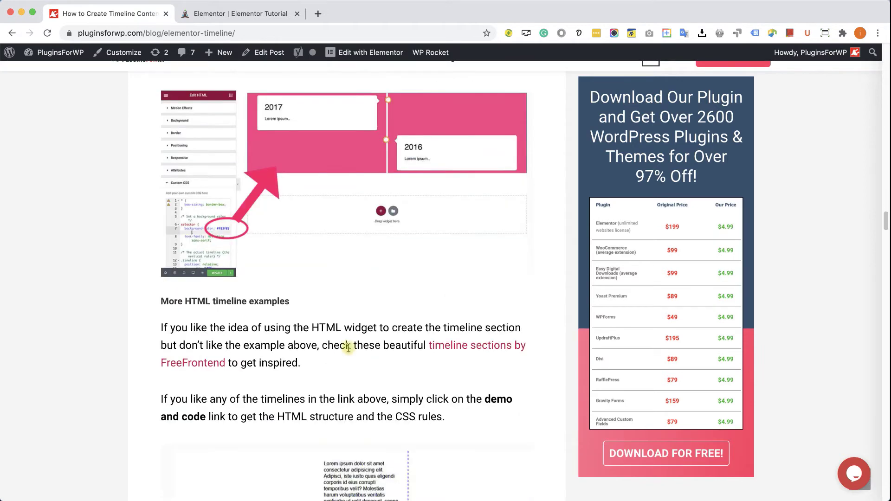
pyautogui.scroll(-3, 359, 352)
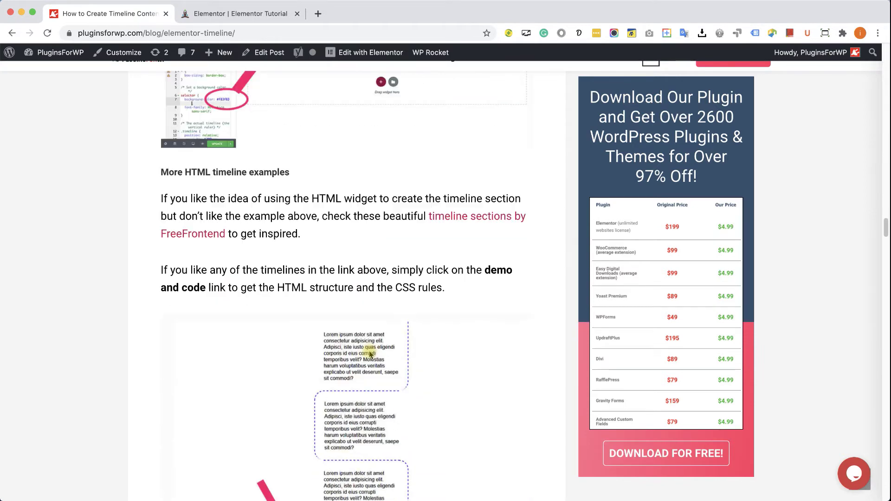
# Step: Open Free Frontend's CSS timelines collection and scroll to the Timeline CSS demo
pyautogui.click(451, 217)
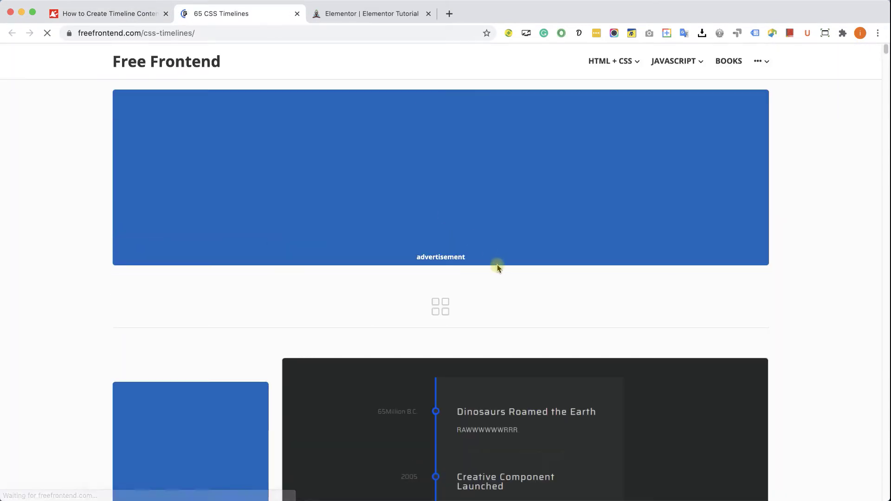
pyautogui.scroll(-6, 511, 293)
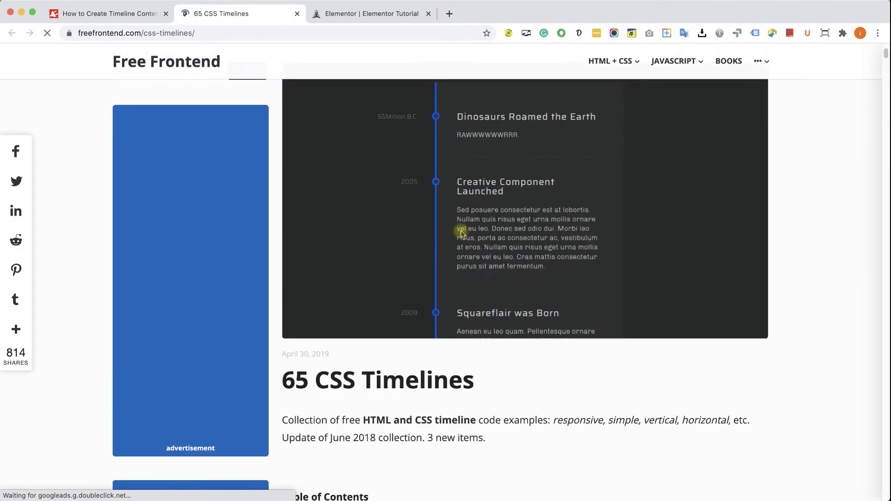
pyautogui.scroll(-13, 485, 318)
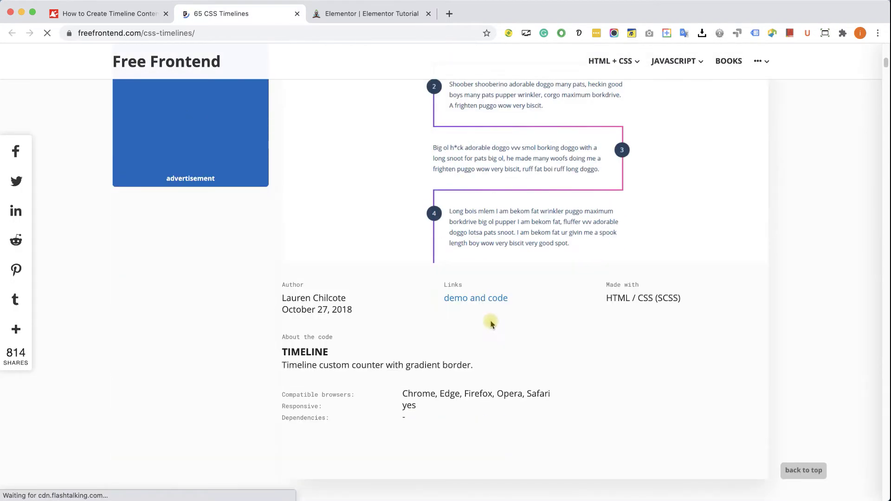
pyautogui.scroll(-20, 492, 323)
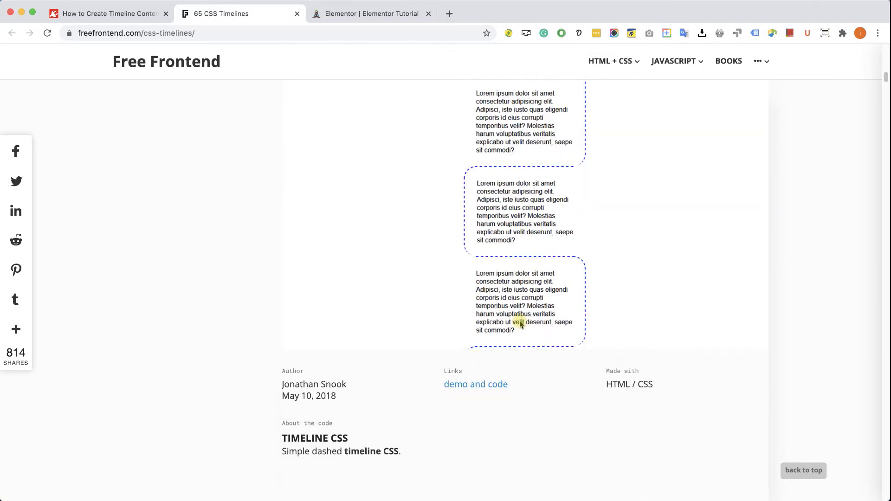
pyautogui.scroll(-15, 520, 324)
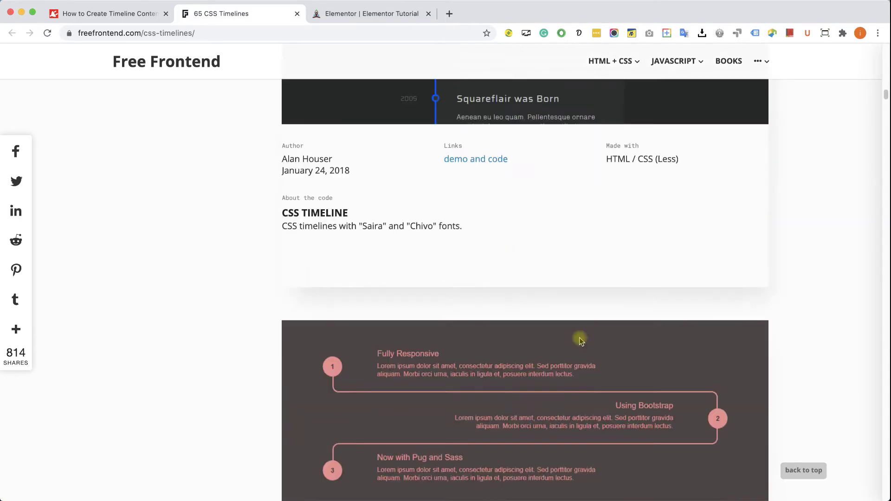
pyautogui.scroll(-15, 580, 340)
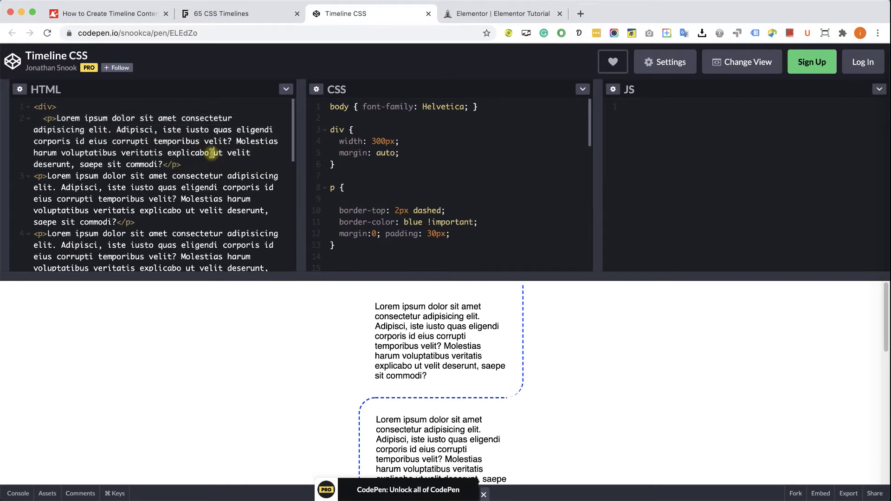
# Step: Select and copy all of the Timeline CSS pen's HTML markup
pyautogui.press('super+a')
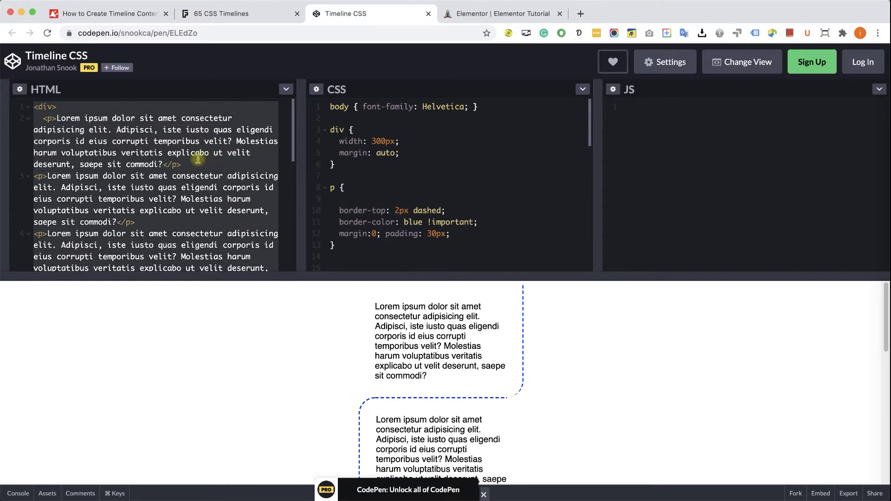
pyautogui.click(201, 18)
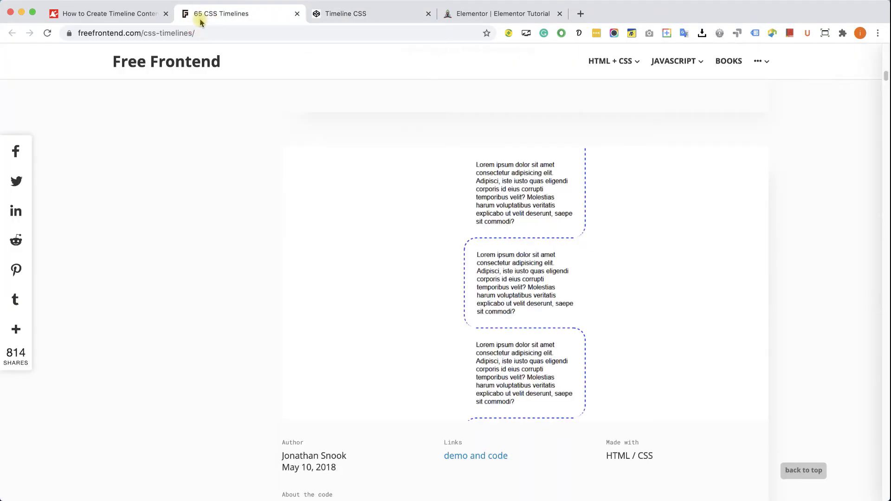
pyautogui.click(501, 17)
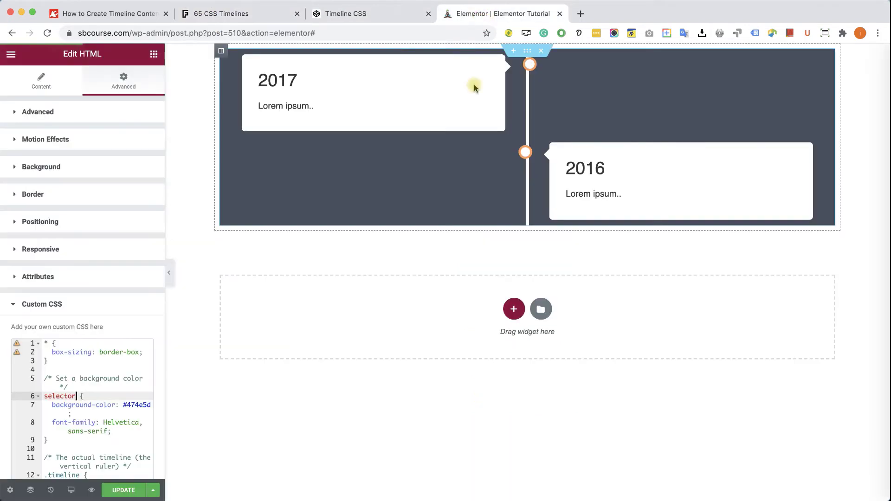
# Step: Delete the old w3schools timeline widget and drop a new HTML widget in its place
pyautogui.click(540, 51)
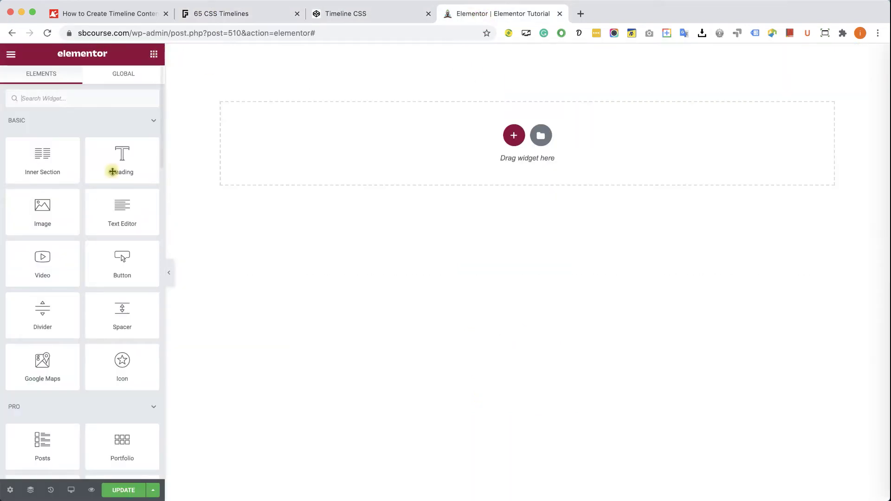
pyautogui.scroll(-10, 83, 318)
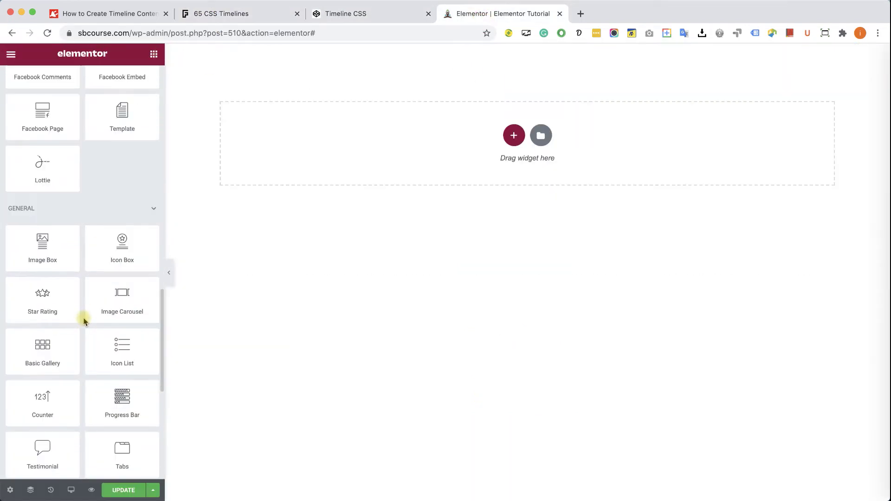
pyautogui.scroll(-5, 74, 343)
pyautogui.moveTo(41, 429); pyautogui.dragTo(380, 120)
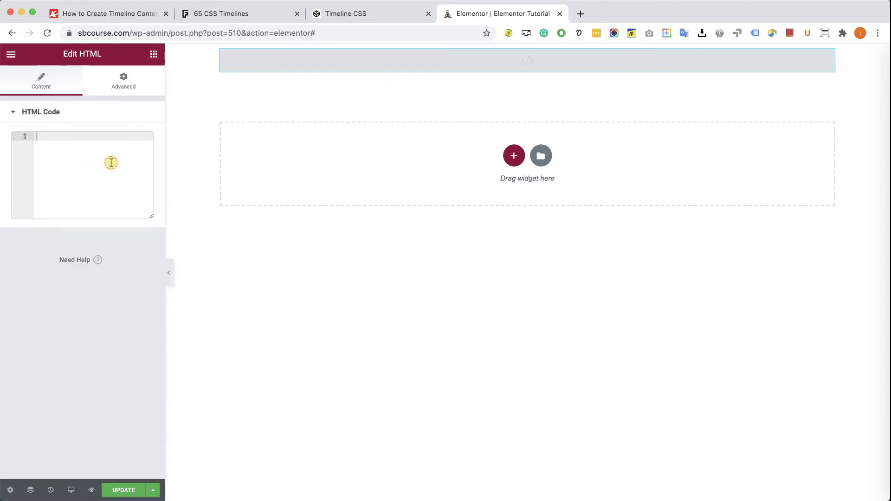
# Step: Paste the pen's timeline HTML into the widget and copy the pen's CSS code
pyautogui.press('super+v')
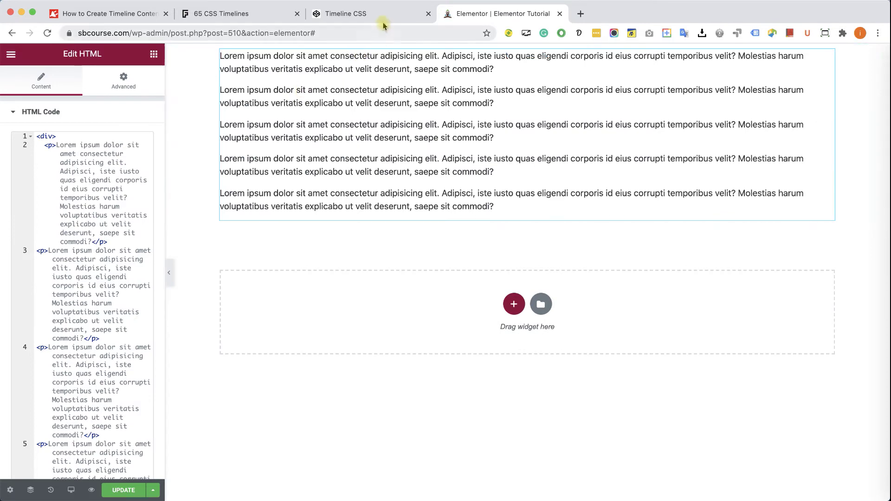
pyautogui.click(347, 14)
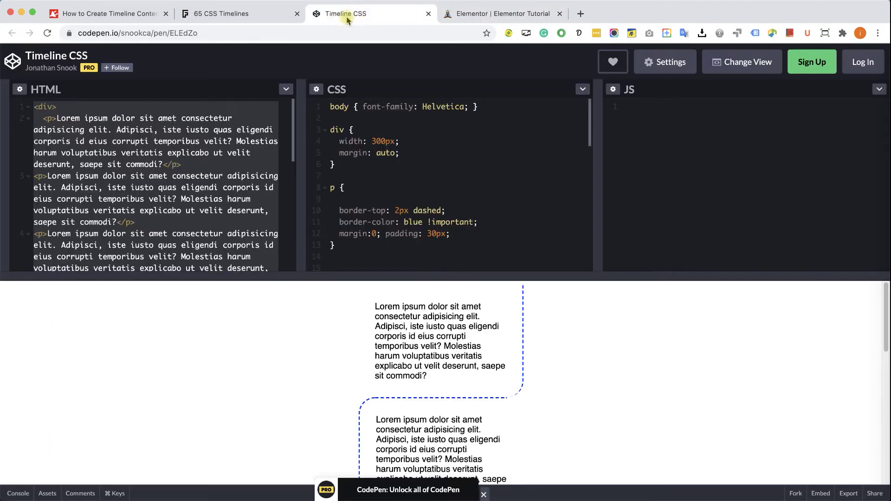
pyautogui.click(395, 168)
pyautogui.press('super+a')
pyautogui.press('super+c')
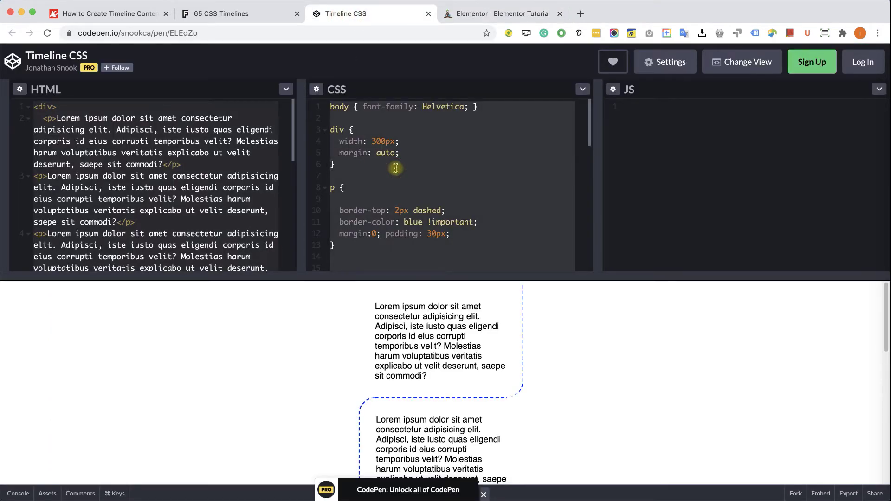
pyautogui.click(396, 168)
# Step: Paste the pen's CSS into the widget's Custom CSS and begin editing the 300px width
pyautogui.click(481, 15)
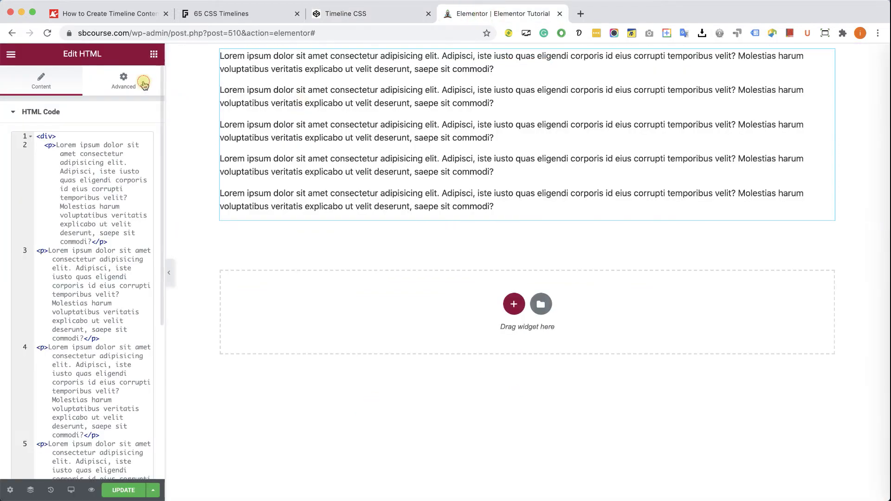
pyautogui.click(126, 80)
pyautogui.click(88, 465)
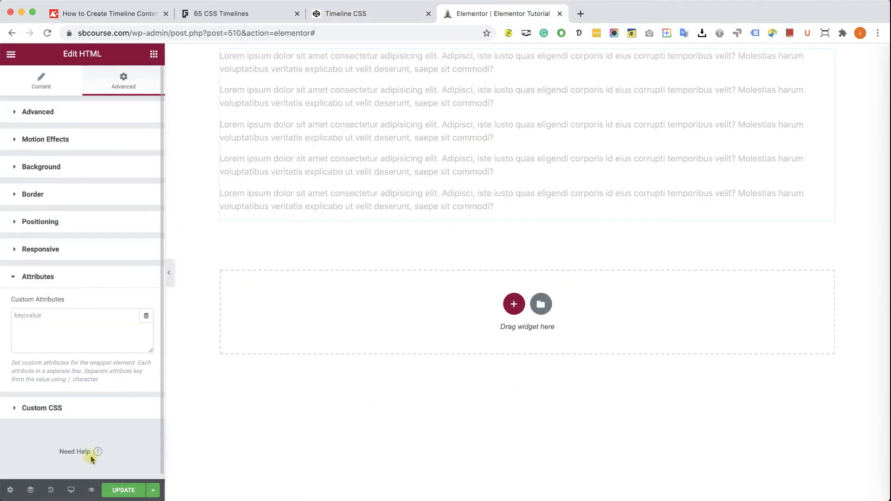
pyautogui.click(74, 410)
pyautogui.click(70, 364)
pyautogui.press('super+v')
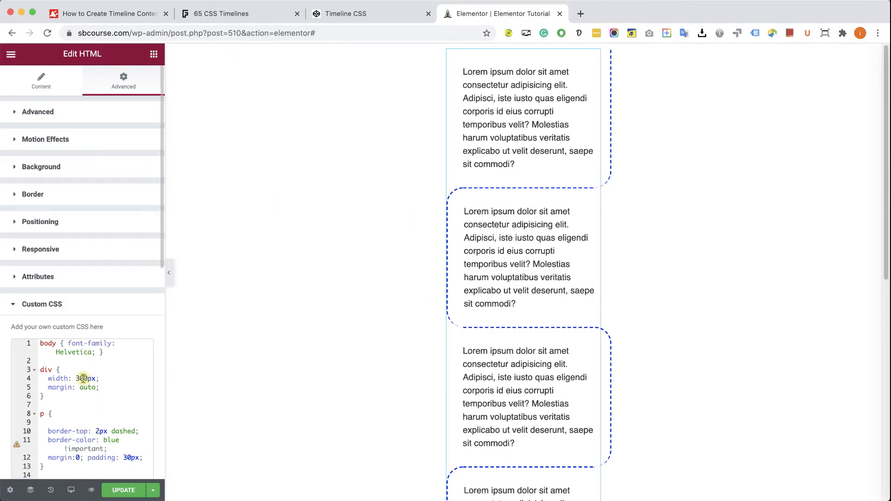
pyautogui.click(78, 379)
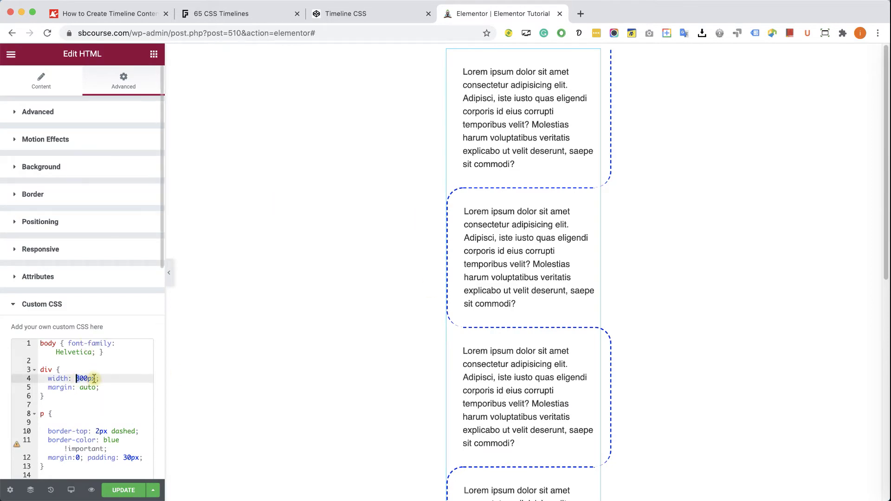
pyautogui.write('6')
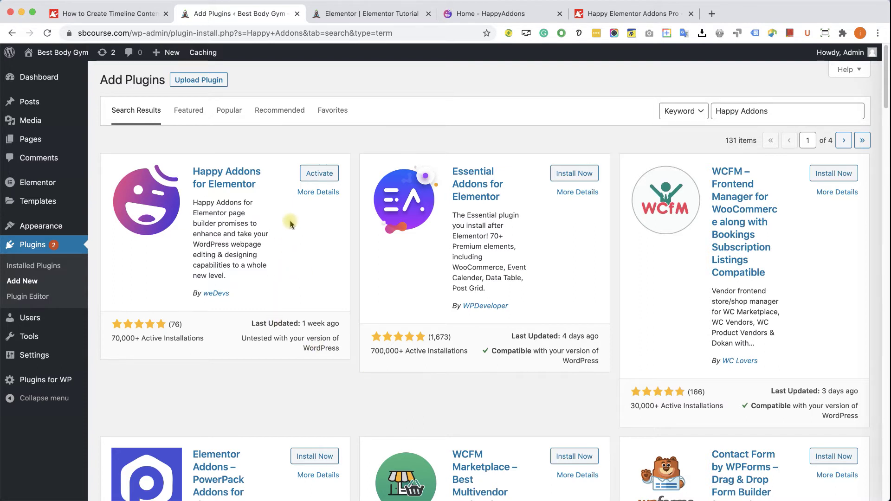
# Step: Activate the Happy Addons for Elementor plugin and bring up the HappyAddons website
pyautogui.click(313, 176)
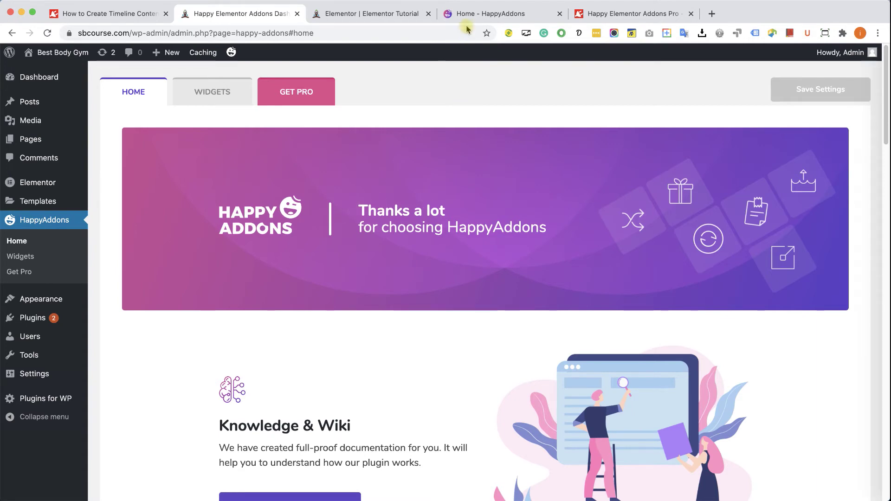
pyautogui.click(482, 13)
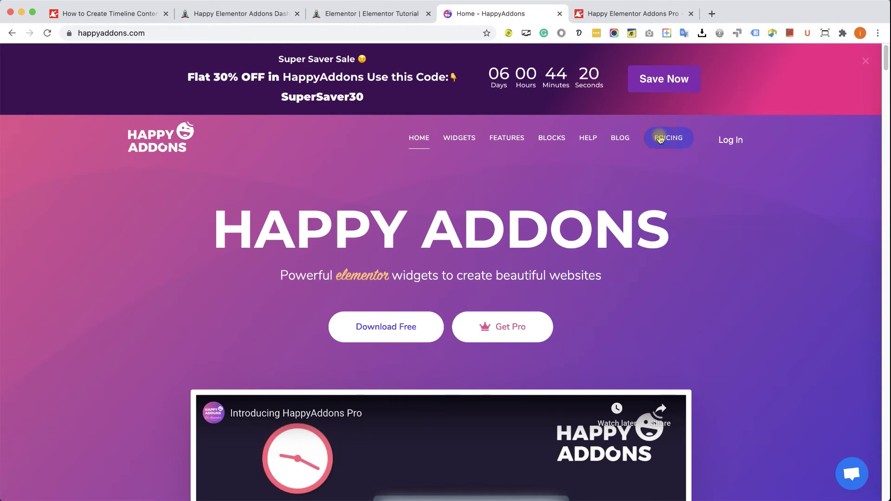
# Step: Browse the HappyAddons pricing plans, check the Pro download tab, then close the pricing page
pyautogui.click(657, 139)
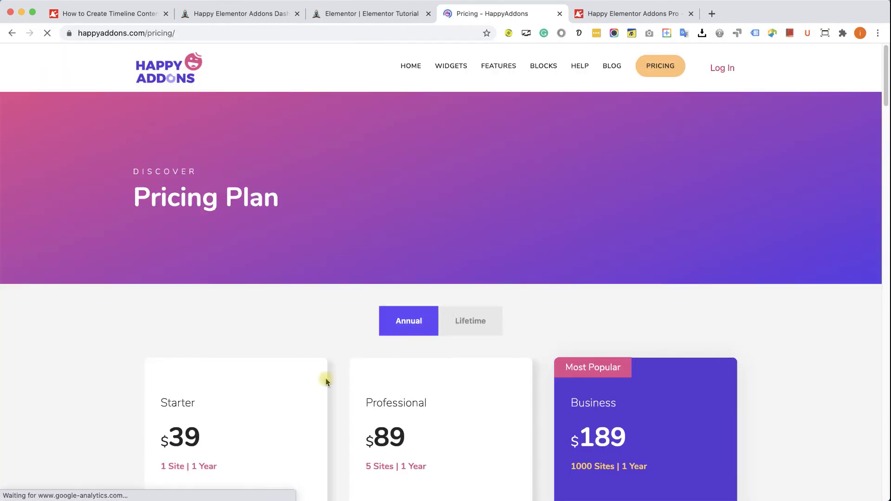
pyautogui.scroll(-4, 260, 413)
pyautogui.scroll(-3, 226, 431)
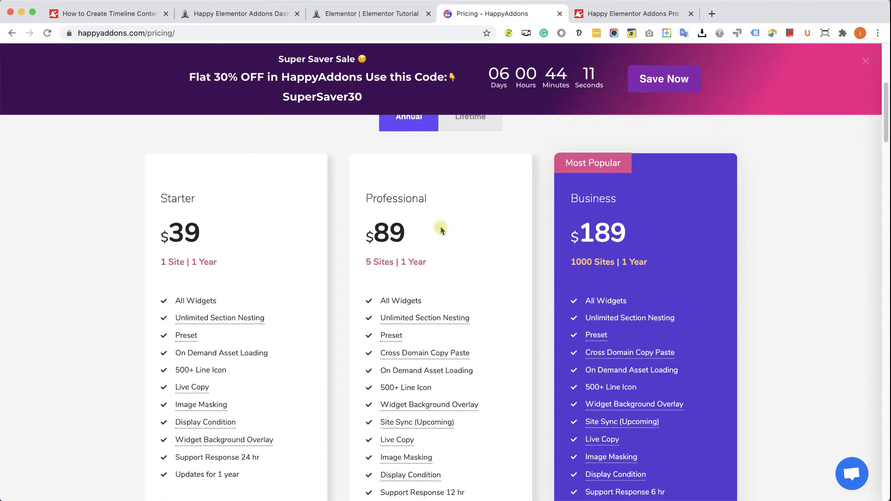
pyautogui.click(590, 15)
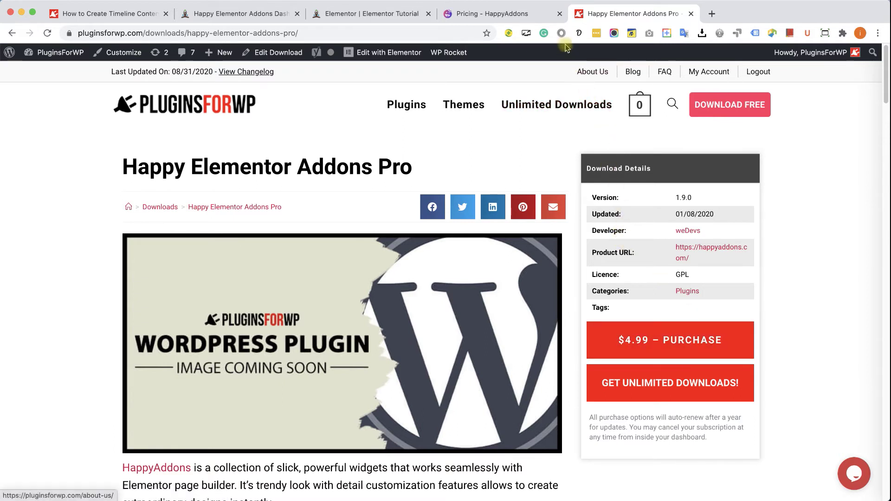
pyautogui.click(559, 13)
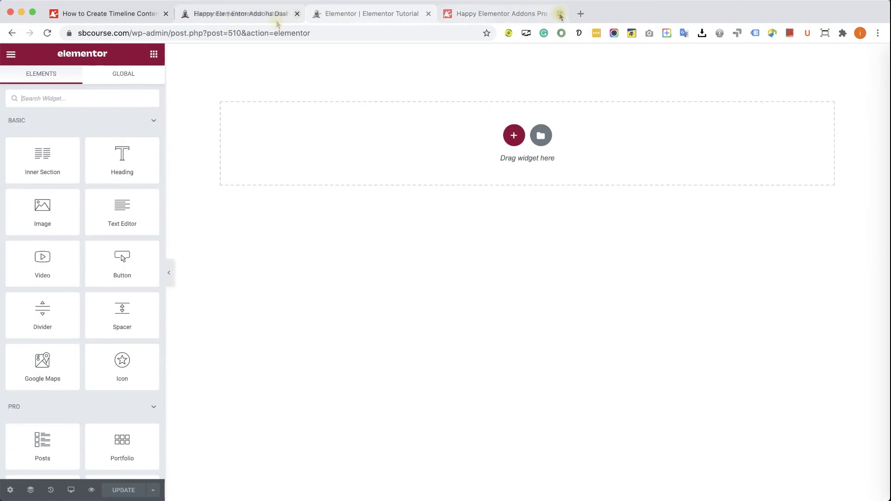
# Step: Back in the Elementor editor, insert an empty one-column section on the blank page
pyautogui.click(47, 33)
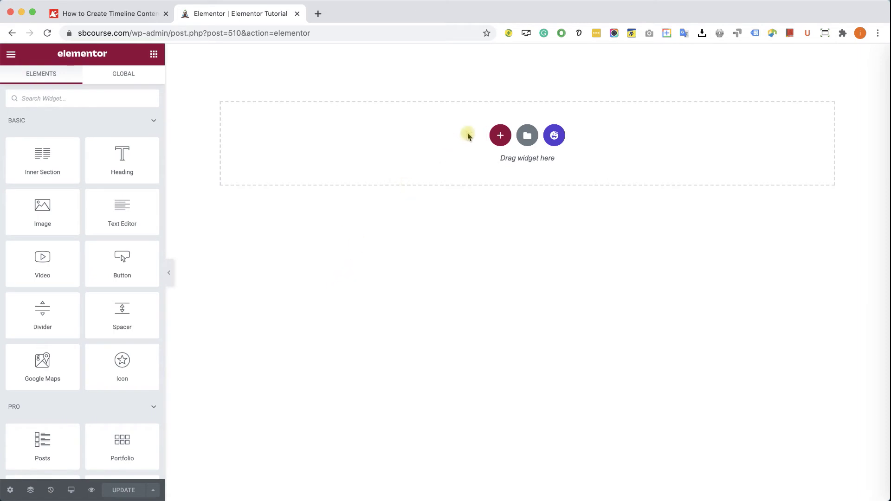
pyautogui.click(494, 146)
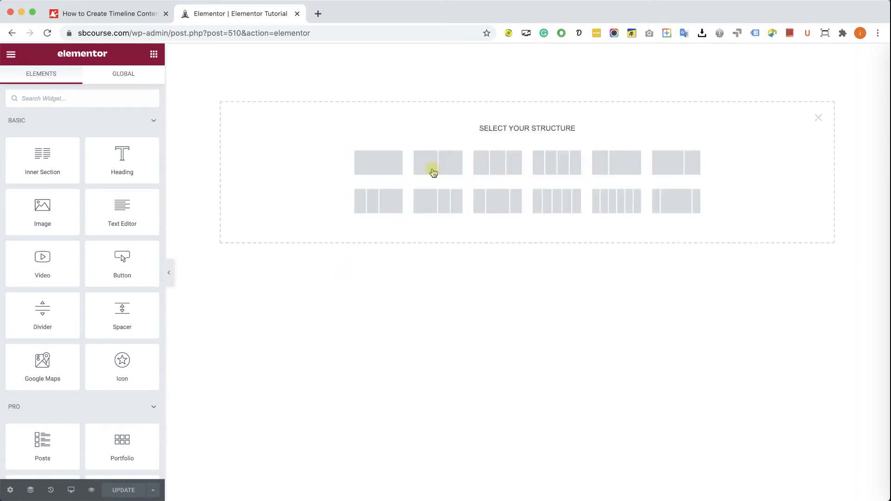
pyautogui.click(394, 165)
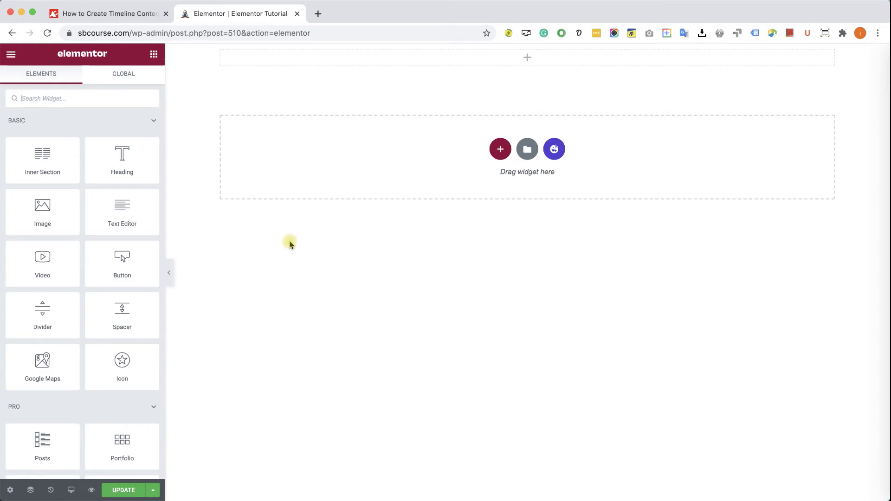
pyautogui.scroll(-10, 102, 266)
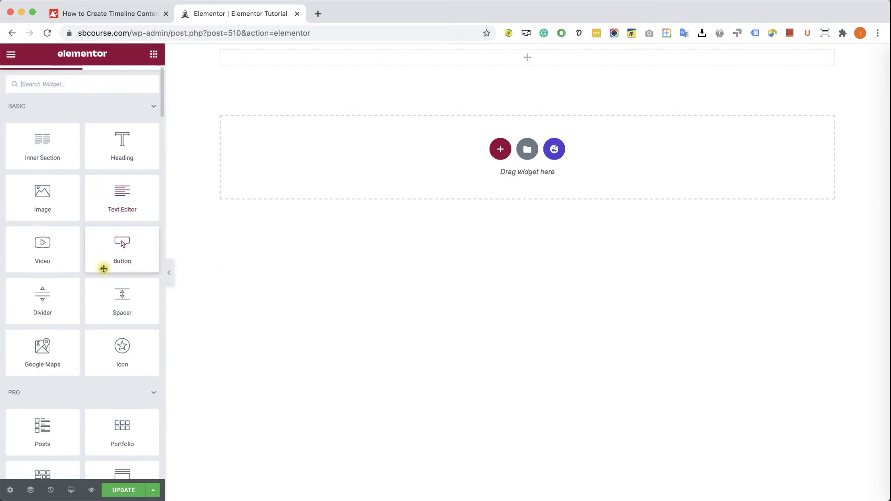
pyautogui.scroll(-10, 103, 269)
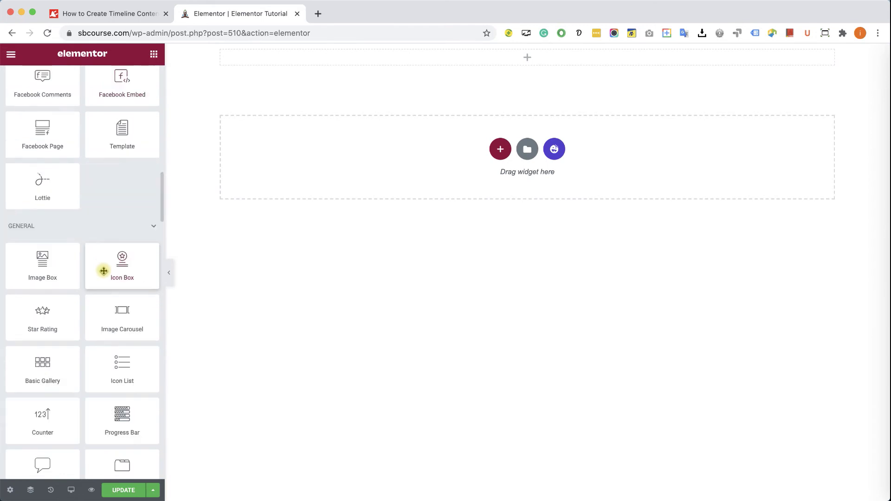
pyautogui.scroll(-5, 103, 274)
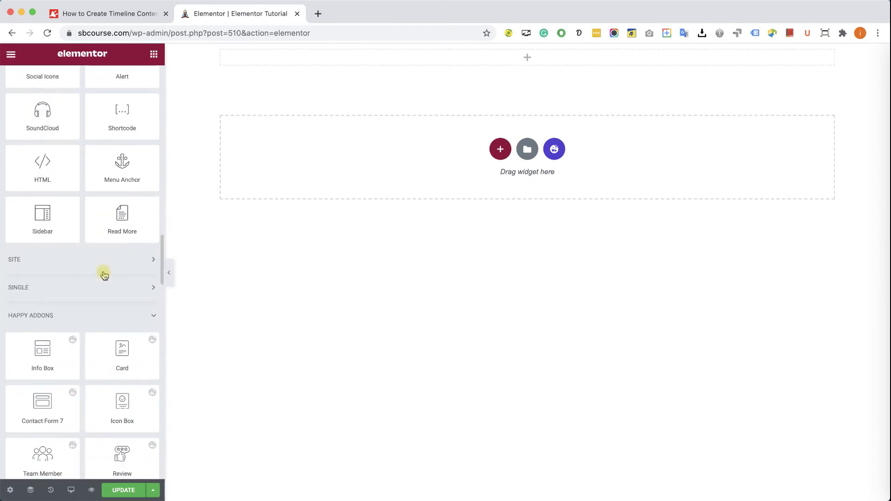
pyautogui.scroll(-1, 52, 288)
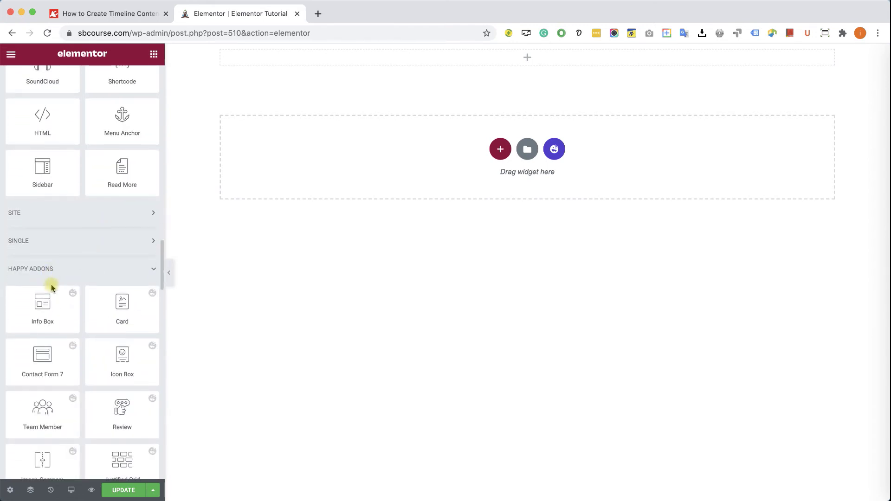
pyautogui.scroll(-10, 56, 280)
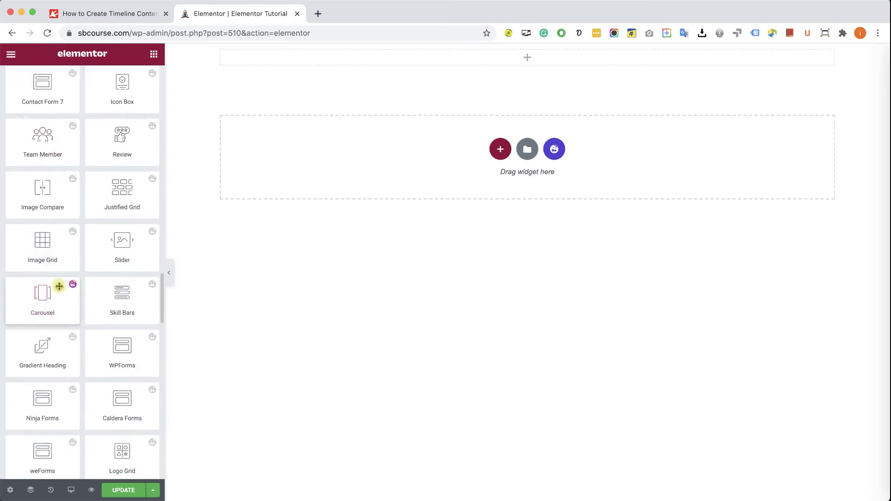
pyautogui.scroll(-9, 95, 299)
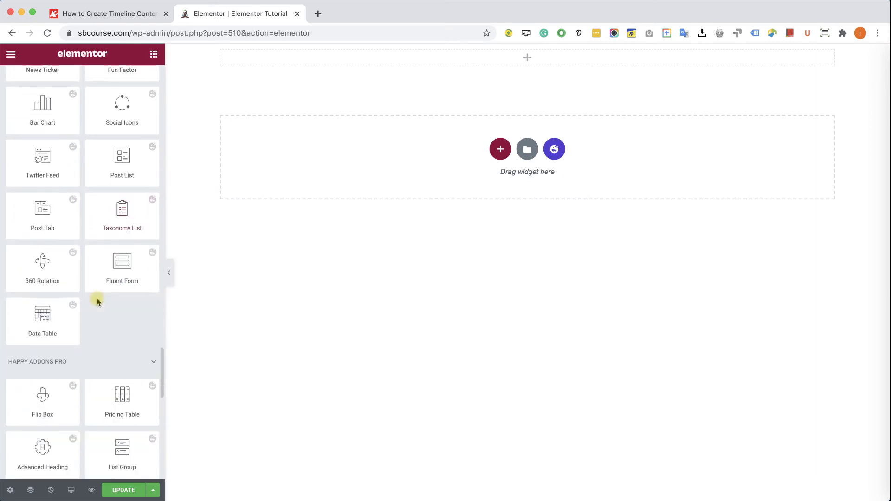
pyautogui.scroll(-3, 88, 348)
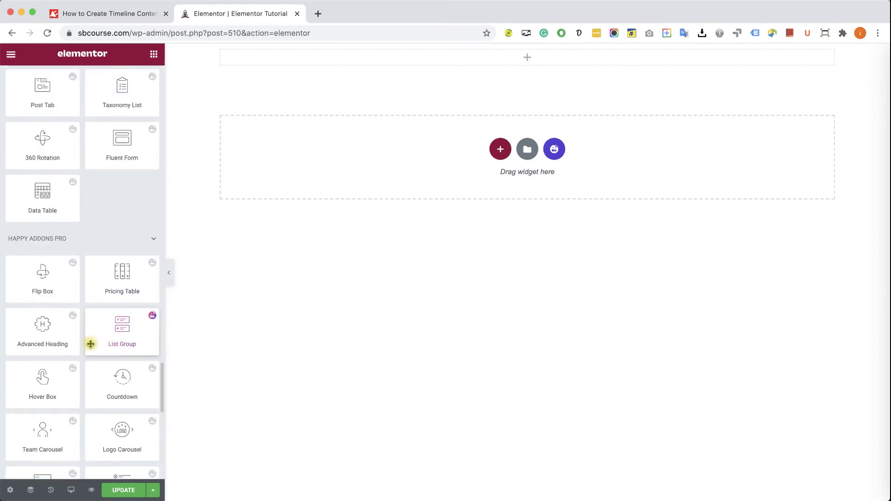
pyautogui.scroll(-1, 96, 329)
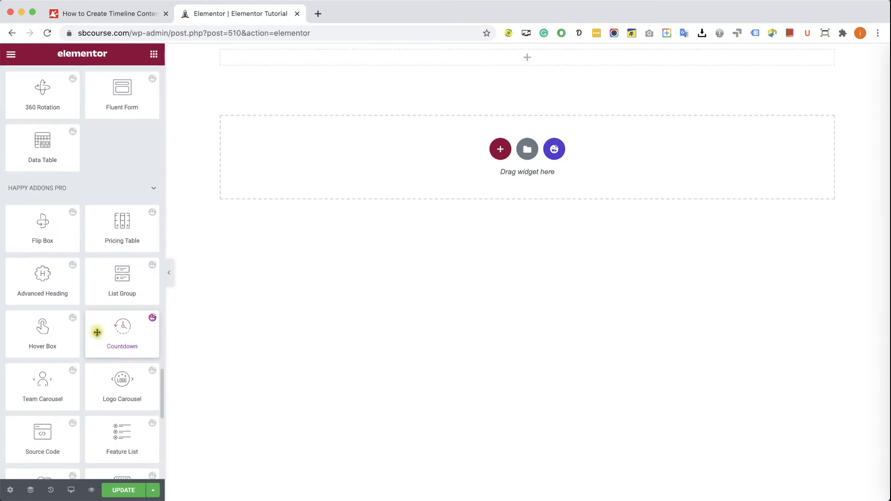
pyautogui.scroll(-2, 97, 332)
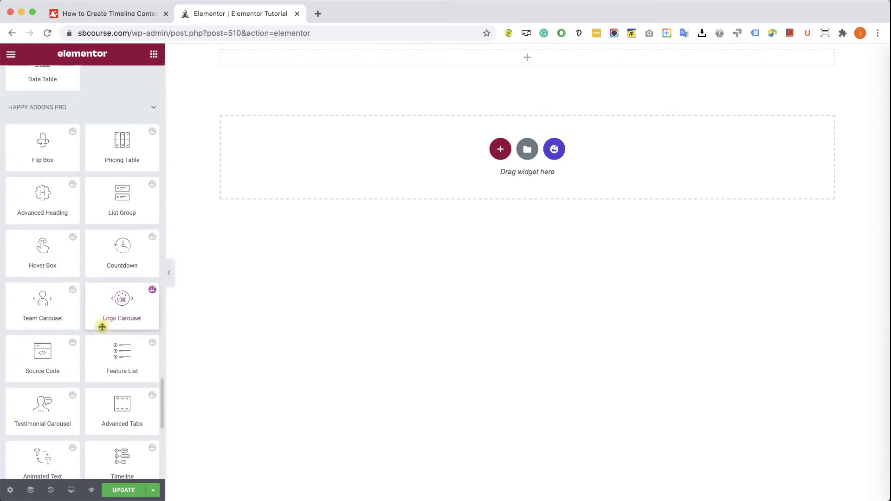
pyautogui.scroll(-2, 115, 384)
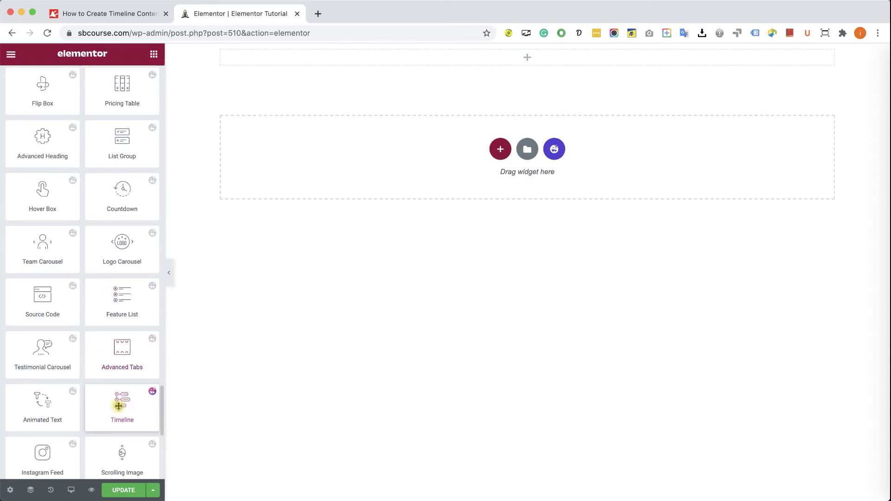
pyautogui.scroll(-2, 117, 399)
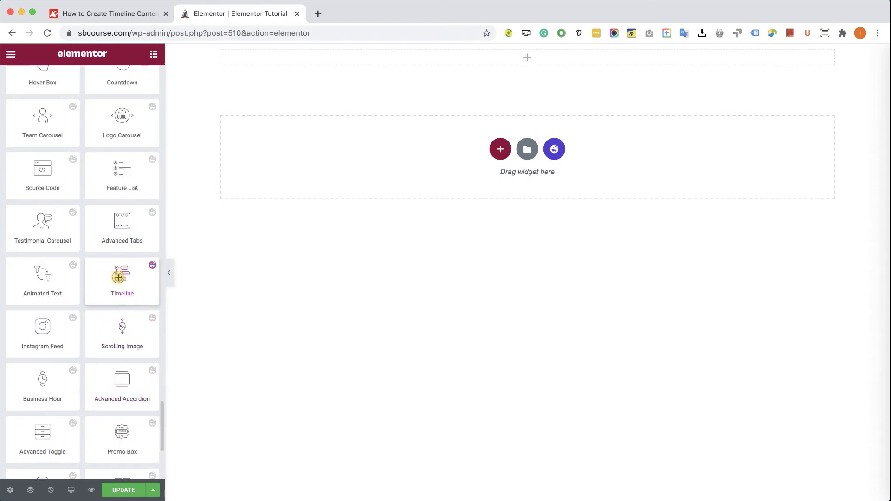
pyautogui.moveTo(119, 277); pyautogui.dragTo(415, 58)
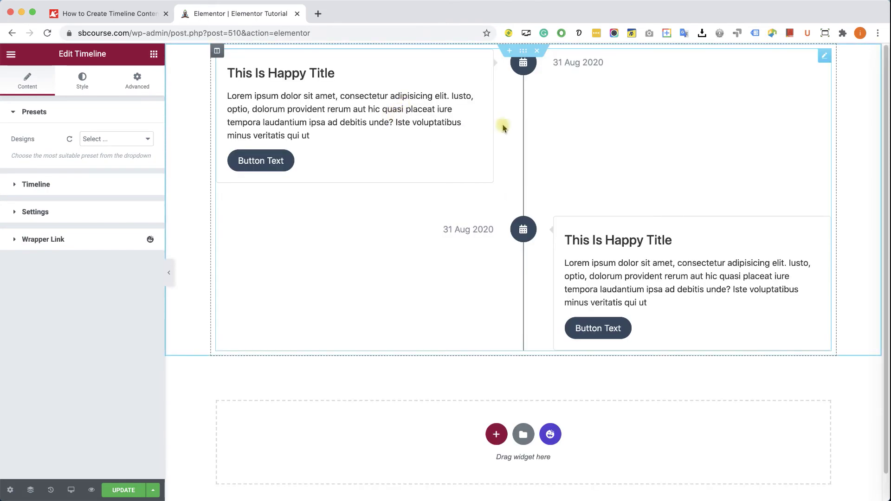
# Step: Apply the Design 11 preset to the Timeline widget, then switch it to Design 8
pyautogui.click(146, 139)
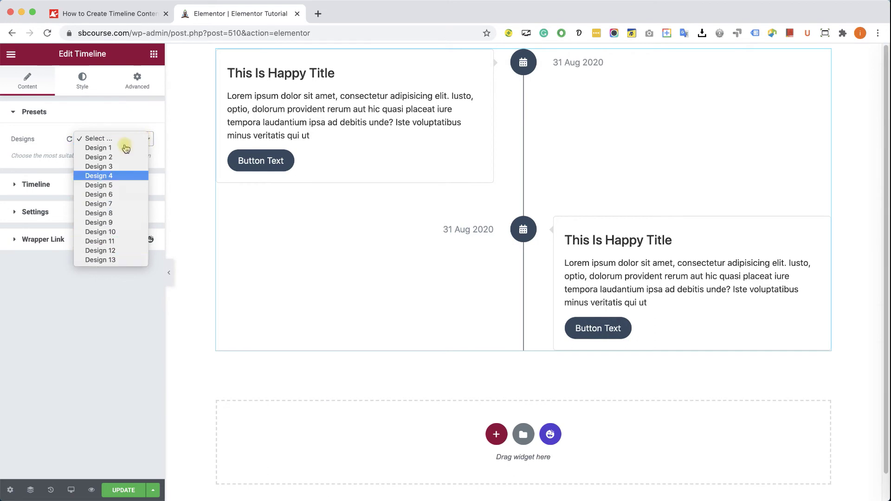
pyautogui.click(121, 240)
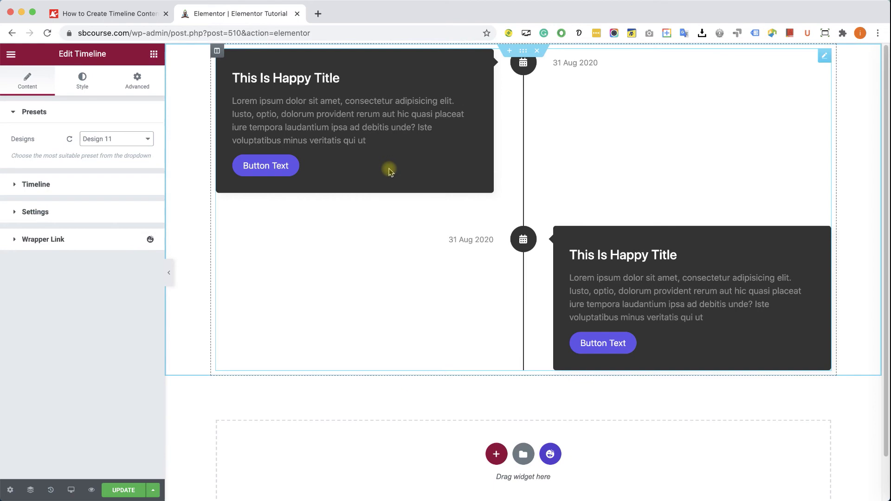
pyautogui.click(125, 137)
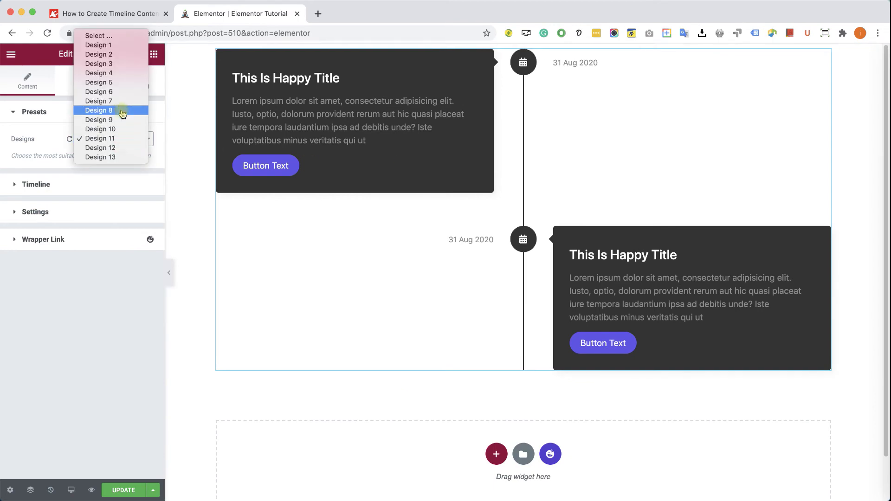
pyautogui.click(122, 113)
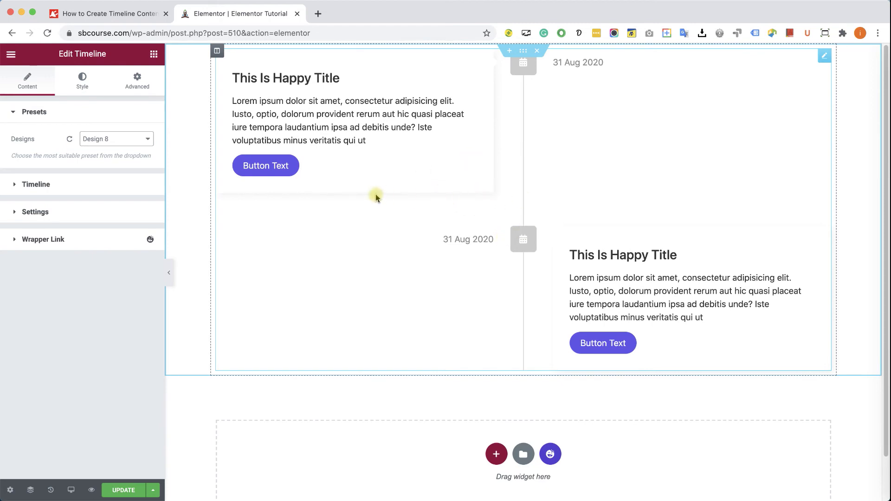
# Step: Add a third event to the timeline's content list and pick its date in the calendar
pyautogui.click(113, 186)
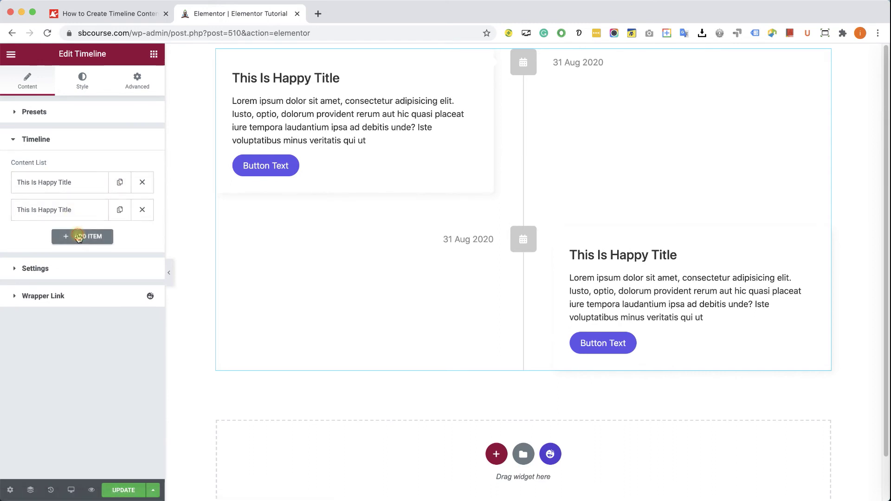
pyautogui.click(78, 237)
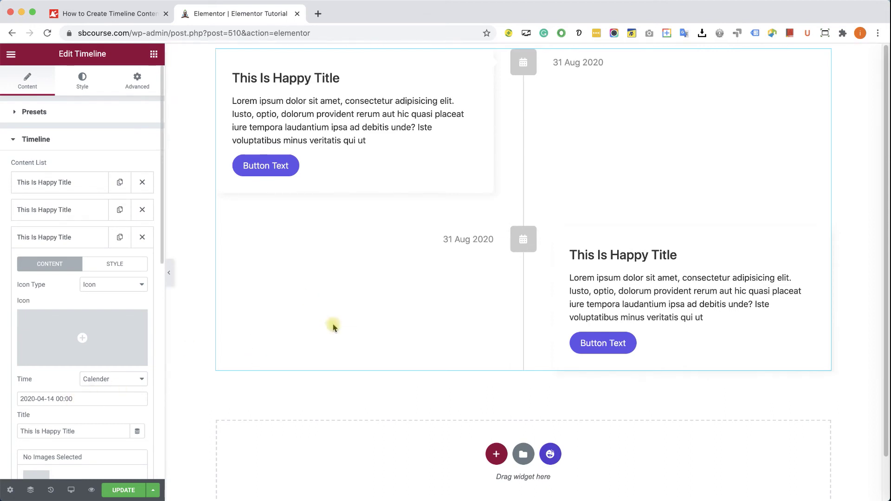
pyautogui.click(76, 403)
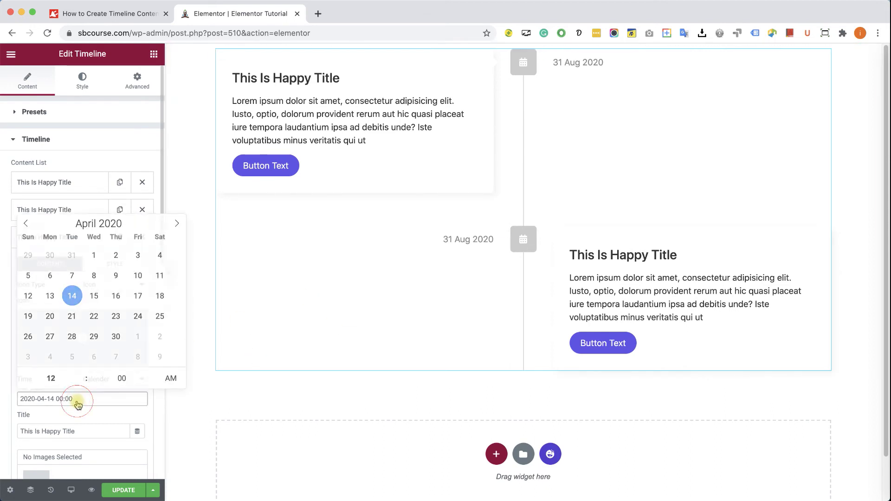
pyautogui.click(115, 338)
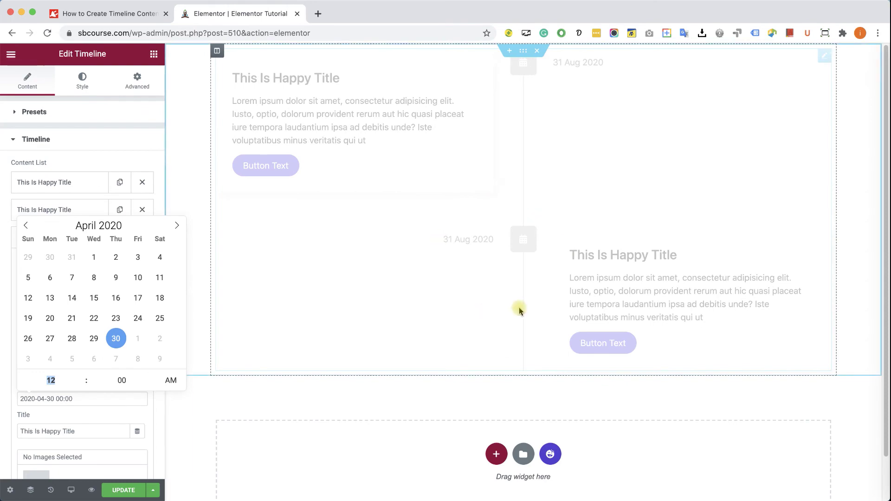
pyautogui.scroll(-1, 519, 307)
pyautogui.scroll(-4, 454, 366)
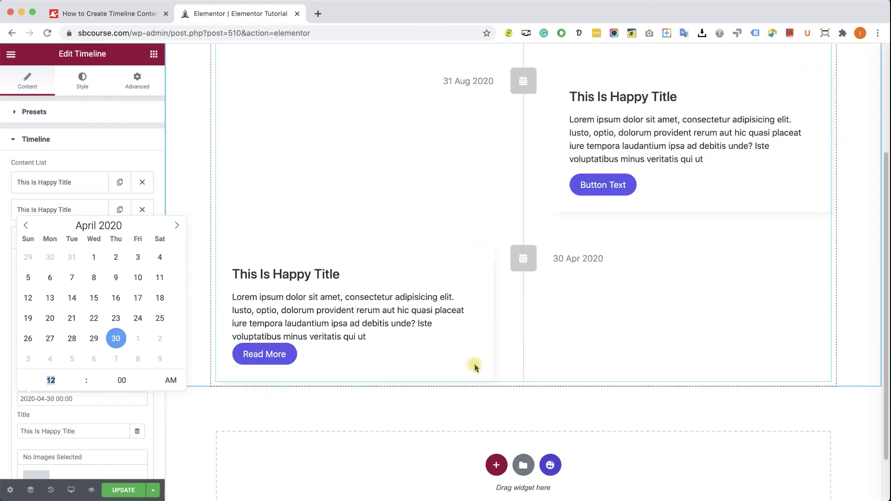
# Step: Close the date picker and collapse the event details to review the three entries
pyautogui.click(58, 209)
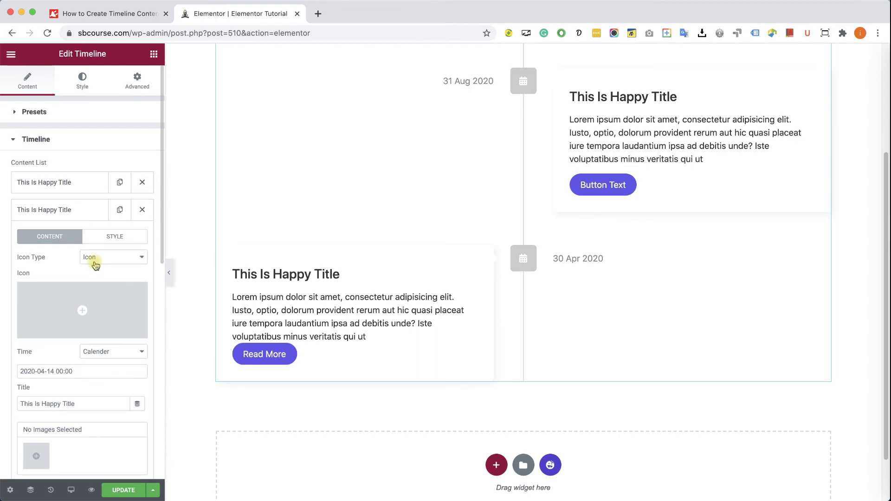
pyautogui.scroll(-2, 89, 376)
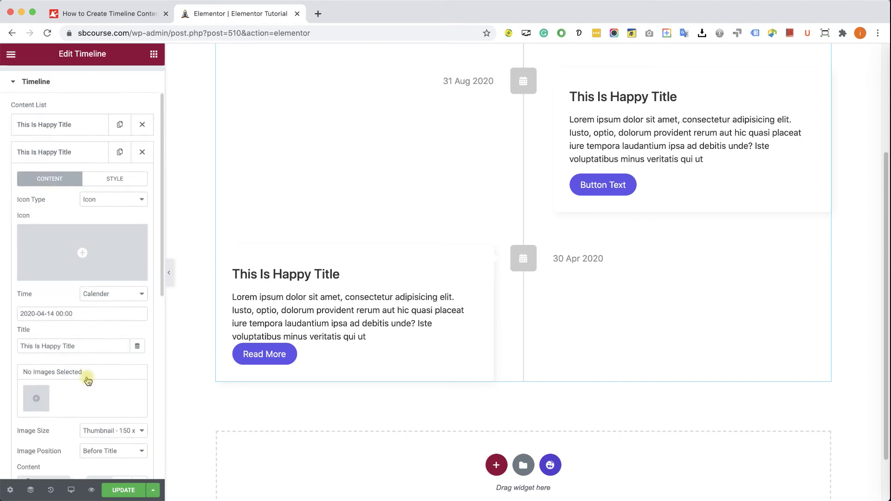
pyautogui.scroll(-5, 88, 380)
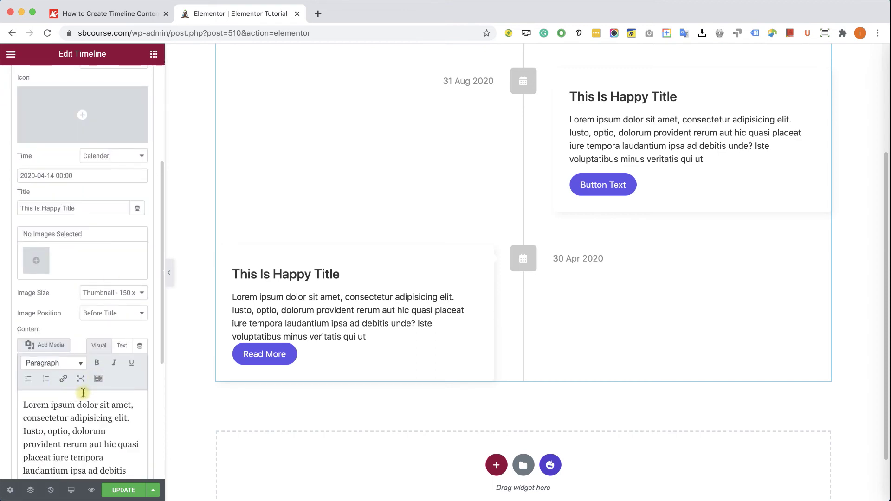
pyautogui.scroll(3, 104, 268)
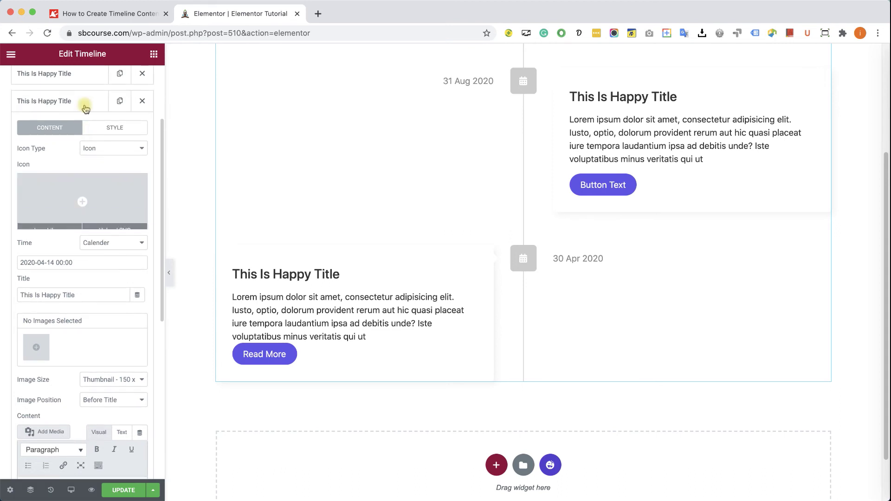
pyautogui.click(85, 109)
pyautogui.scroll(1, 293, 214)
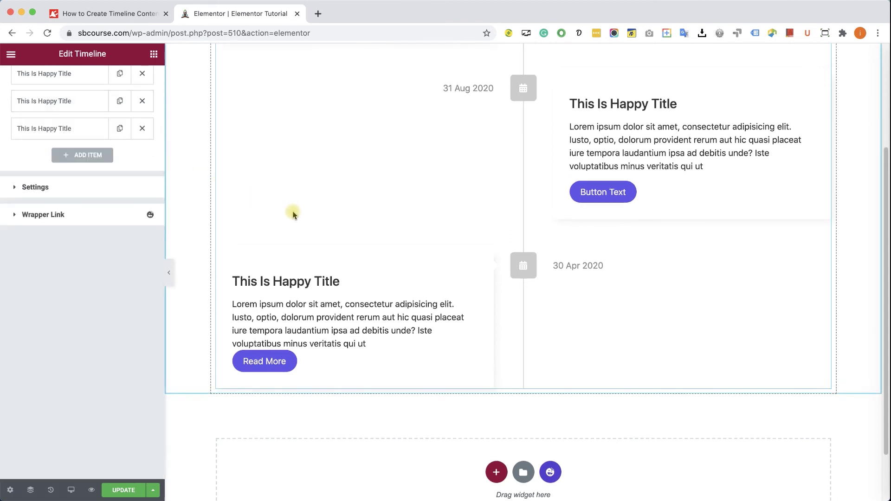
pyautogui.scroll(4, 293, 214)
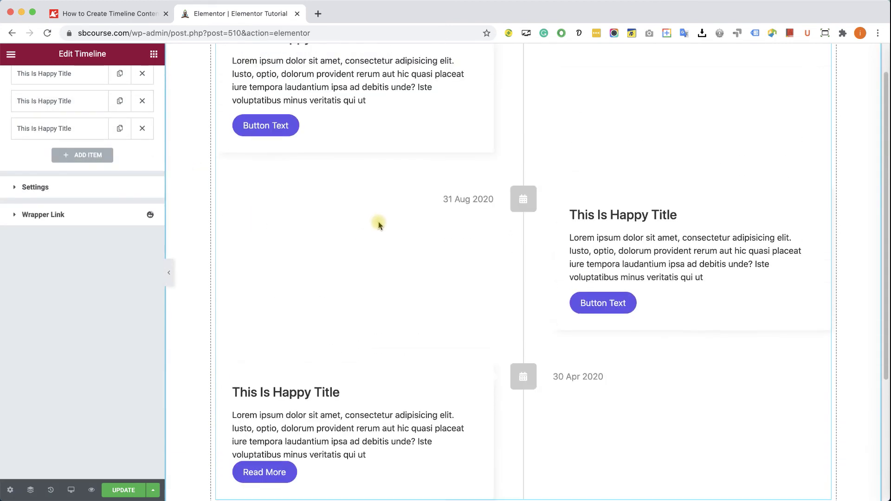
pyautogui.scroll(2, 378, 222)
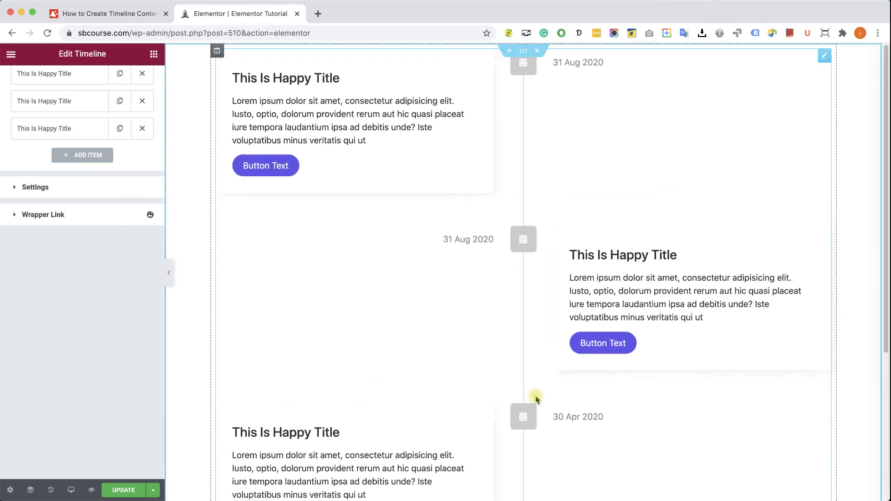
# Step: Turn on Show Scroll Tree in the timeline's Settings
pyautogui.click(73, 187)
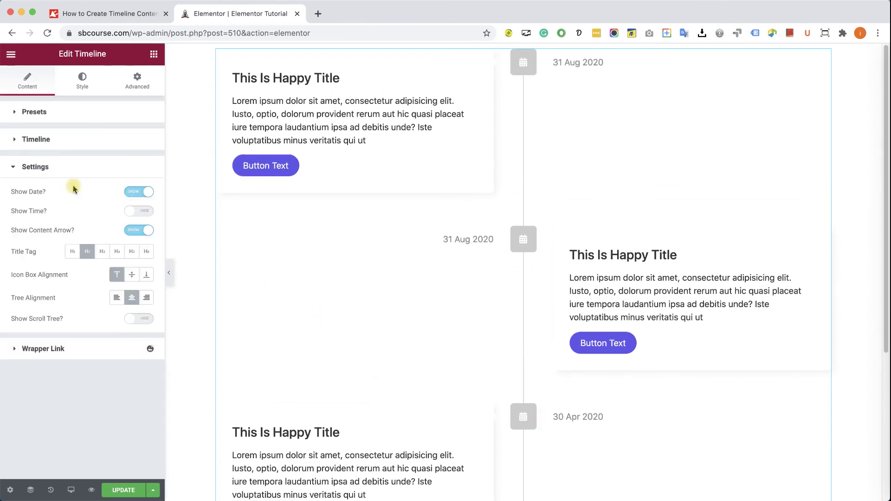
pyautogui.click(137, 319)
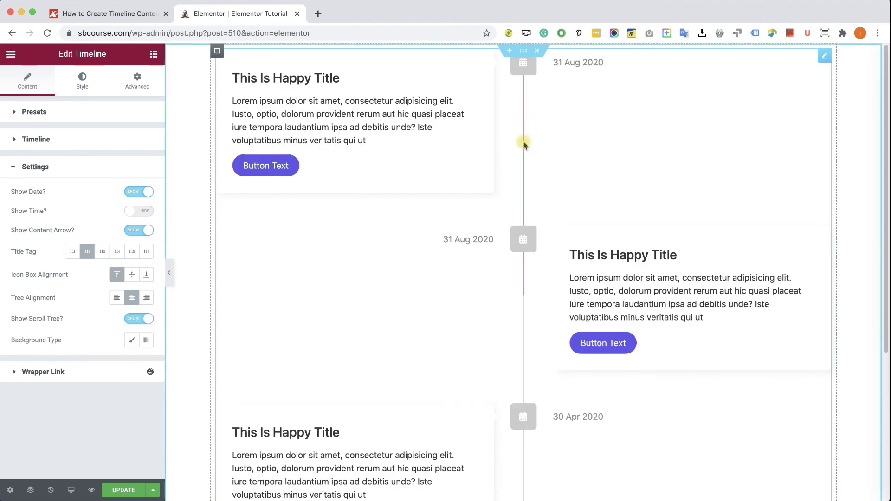
pyautogui.scroll(-1, 532, 296)
pyautogui.scroll(-3, 529, 299)
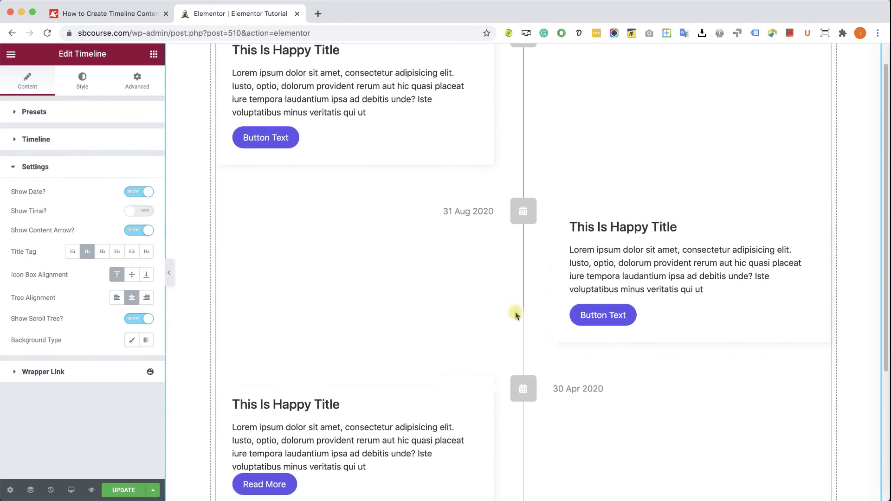
pyautogui.scroll(-8, 528, 329)
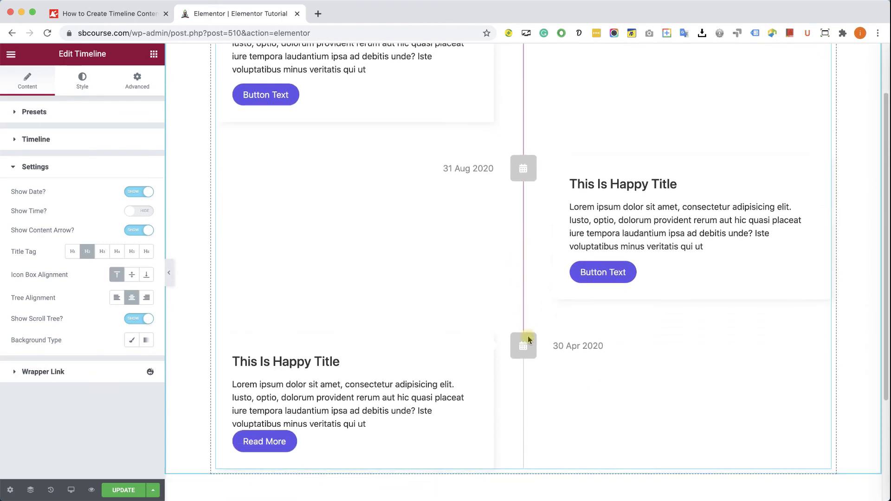
pyautogui.scroll(11, 533, 271)
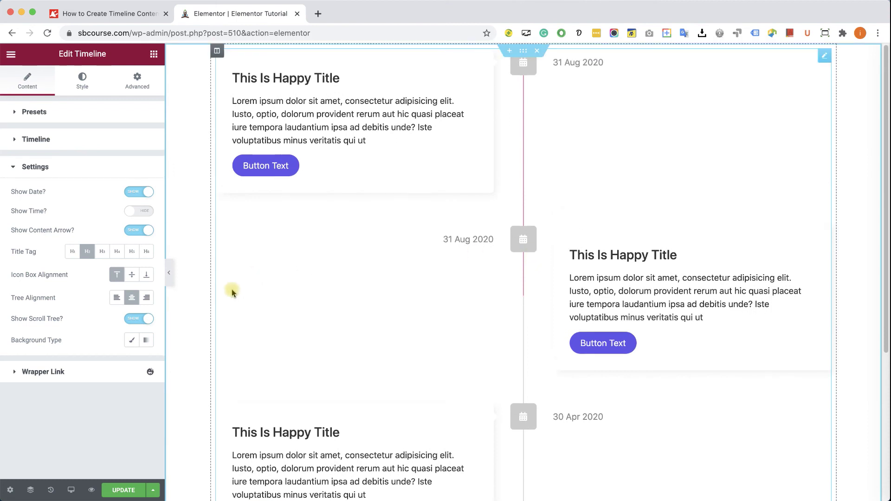
# Step: Give the scroll tree a Classic background in purple #8E1079
pyautogui.click(132, 340)
pyautogui.click(143, 362)
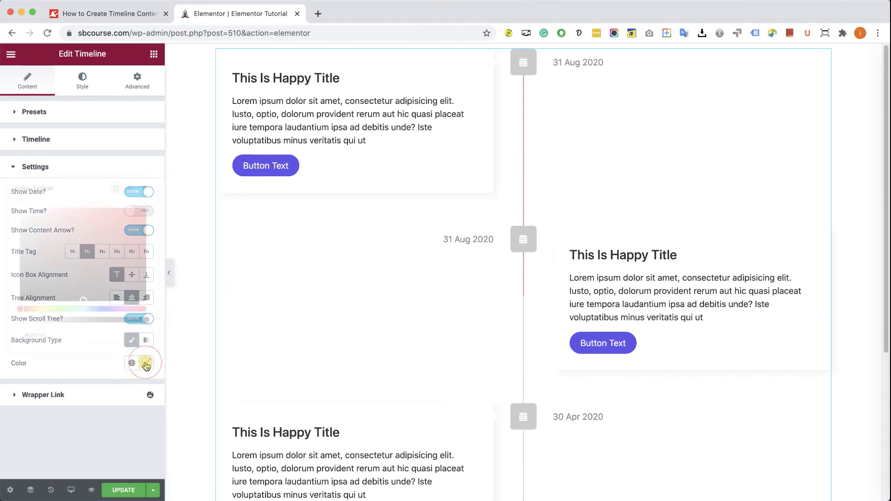
pyautogui.click(129, 308)
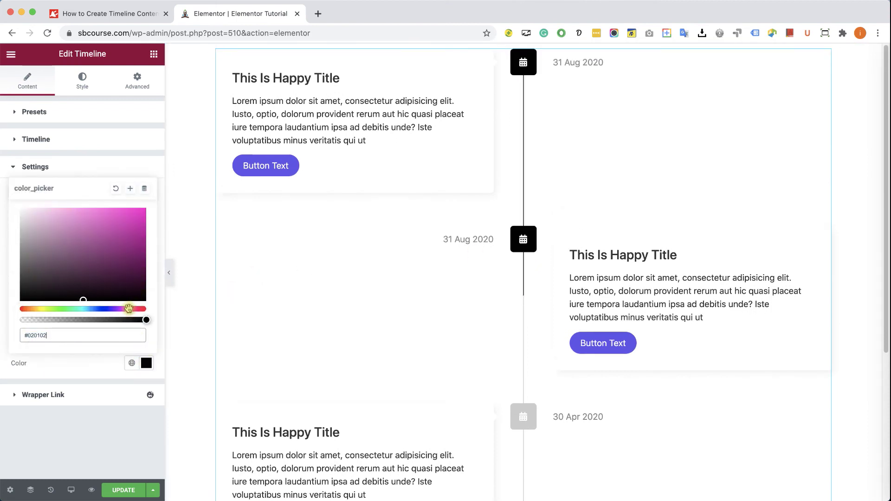
pyautogui.click(132, 249)
pyautogui.scroll(-2, 541, 209)
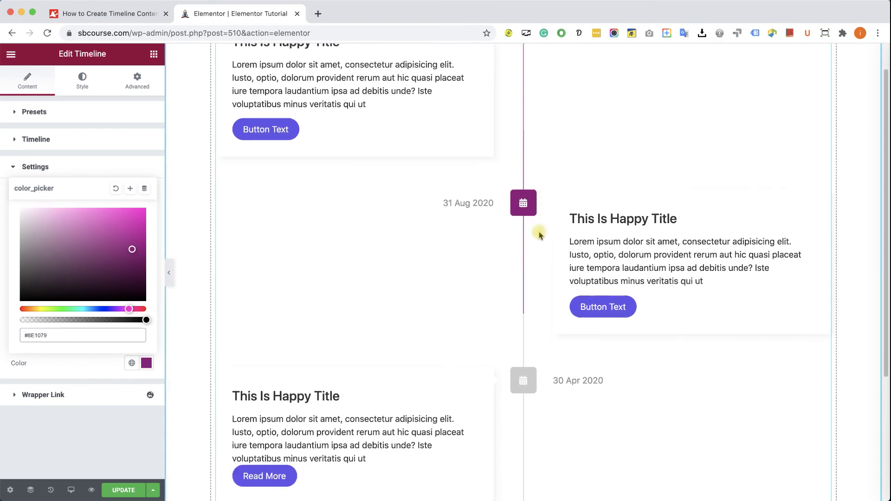
pyautogui.scroll(-2, 539, 232)
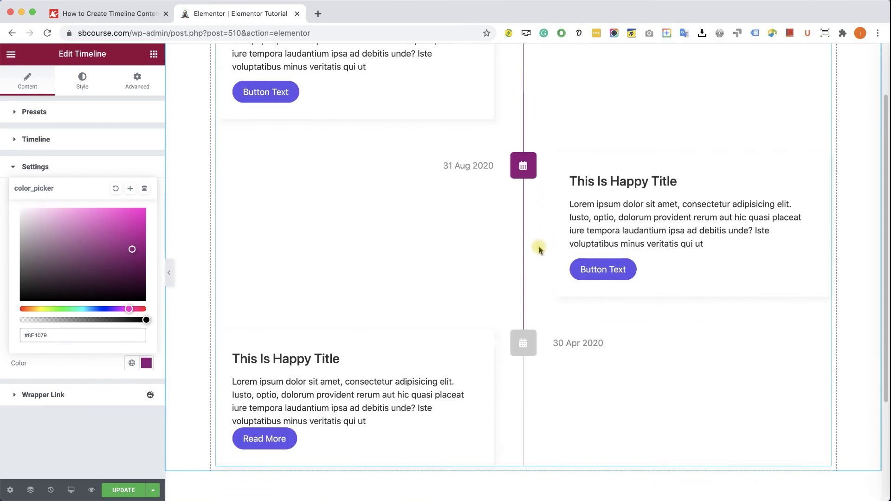
pyautogui.scroll(4, 539, 241)
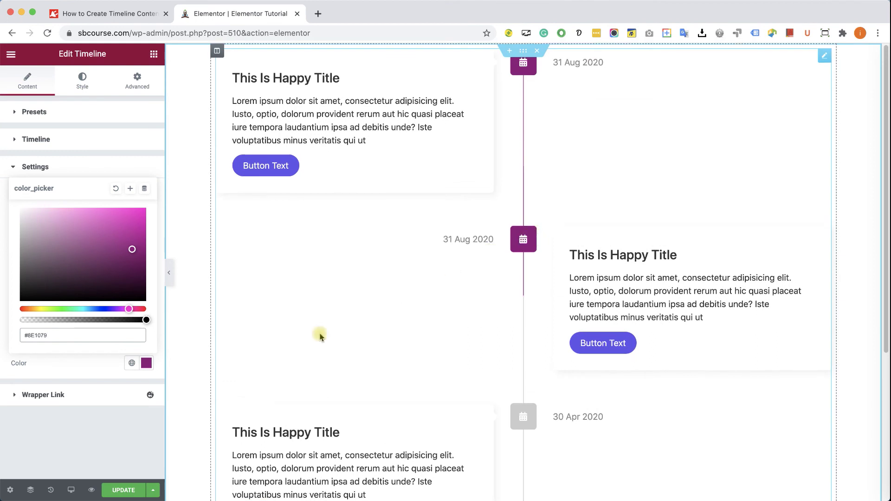
pyautogui.click(80, 79)
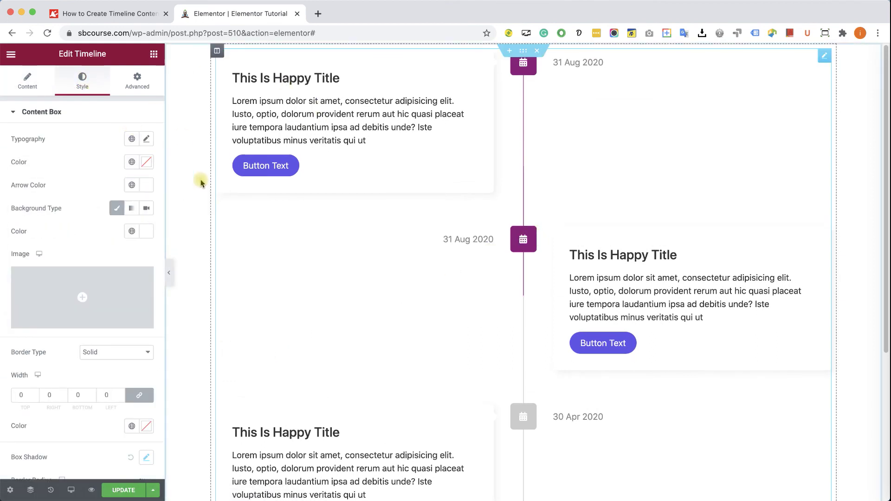
# Step: In the Style tab's Title section, set the event title colour to green #29B42A
pyautogui.click(38, 116)
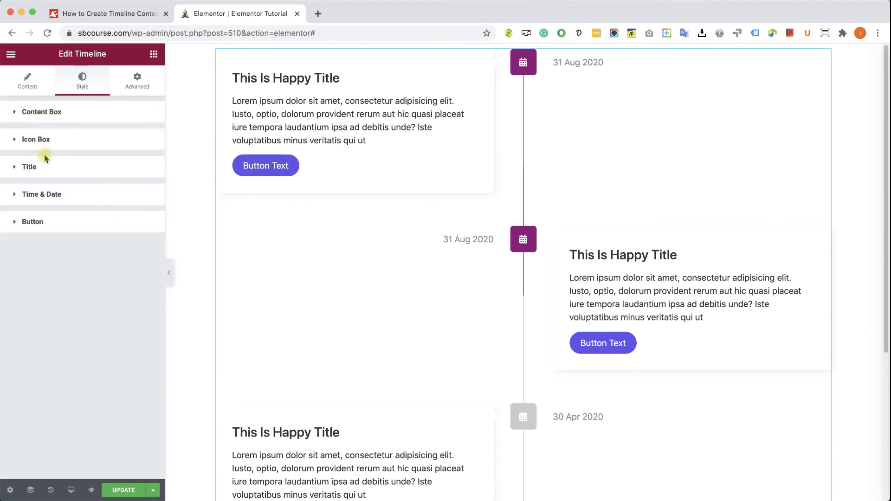
pyautogui.click(99, 172)
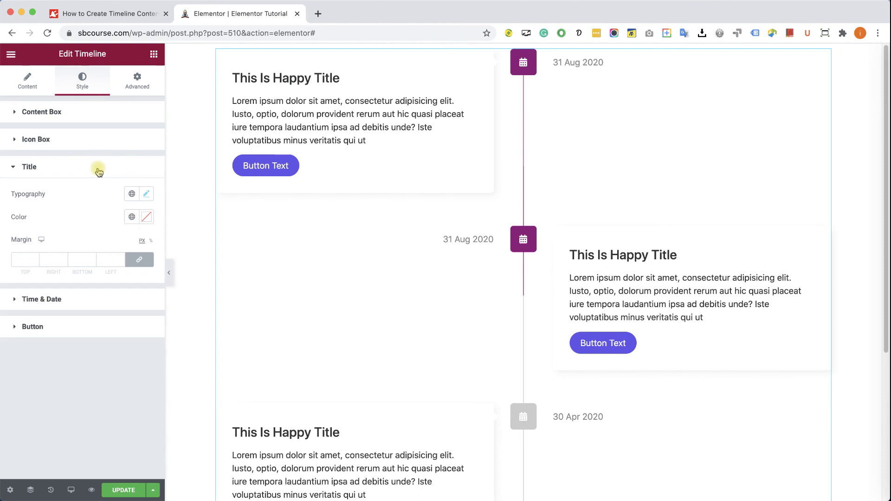
pyautogui.click(145, 218)
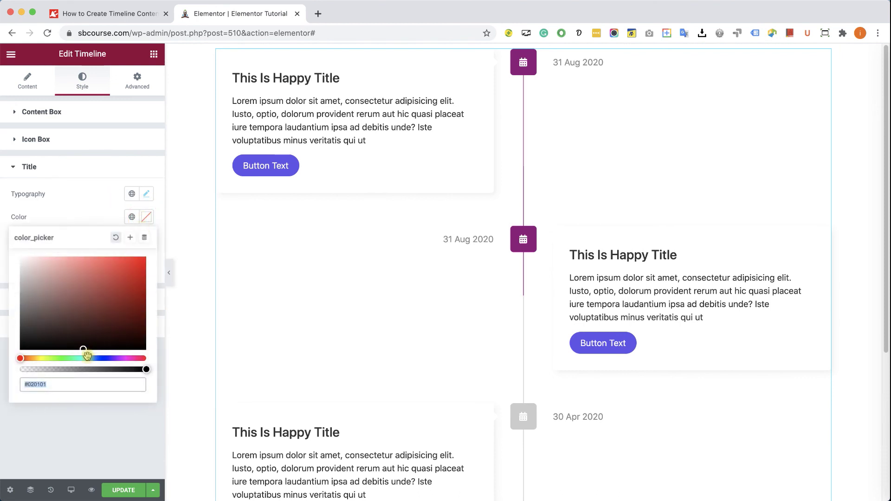
pyautogui.click(62, 361)
pyautogui.moveTo(105, 299); pyautogui.dragTo(119, 285)
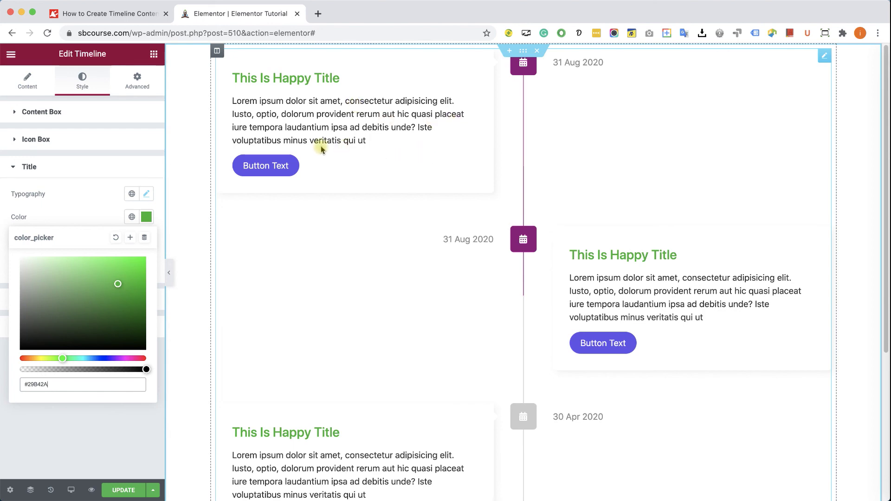
pyautogui.click(115, 13)
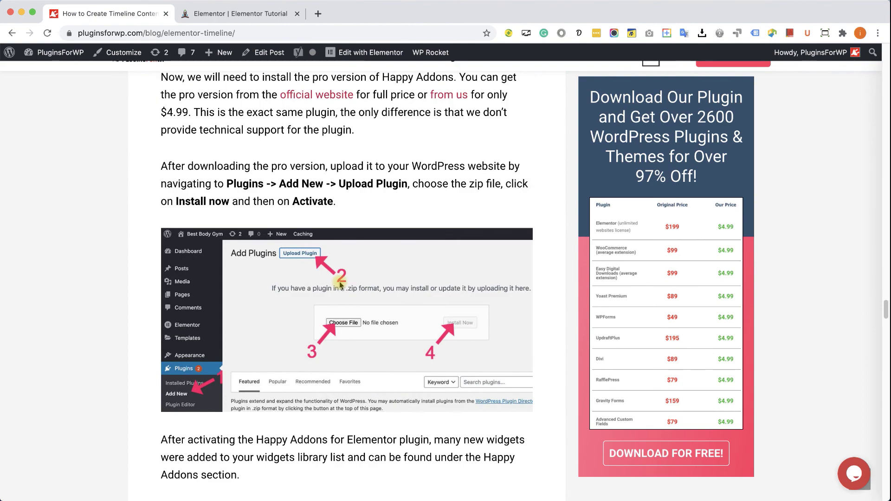
# Step: Scroll the PluginsForWP article down to its list of nine alternative timeline plugins
pyautogui.scroll(-20, 341, 284)
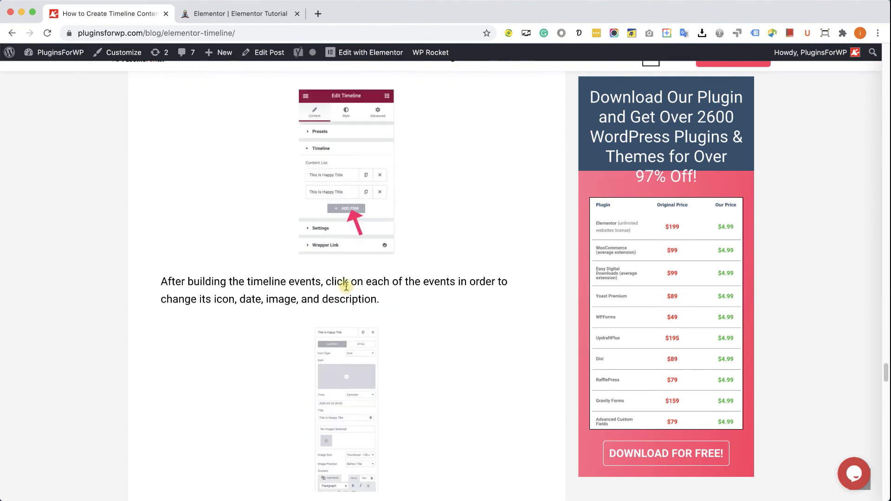
pyautogui.scroll(-20, 346, 287)
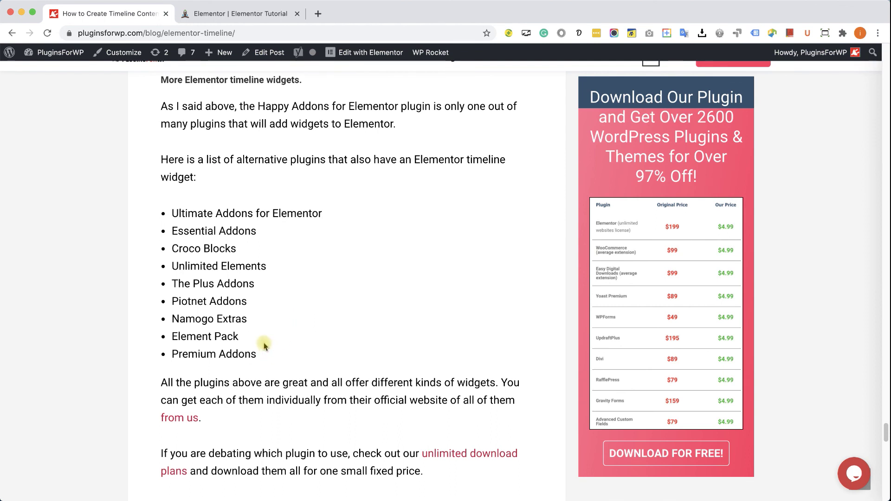
pyautogui.moveTo(264, 346); pyautogui.dragTo(173, 212)
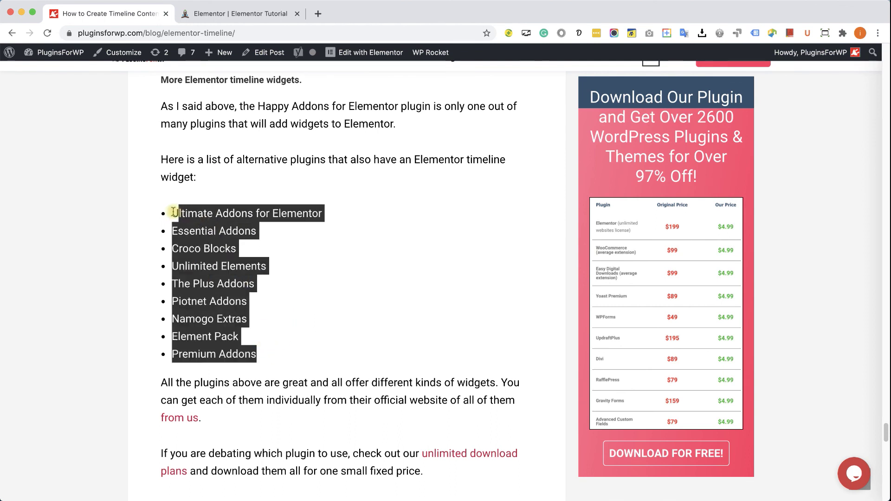
pyautogui.click(175, 214)
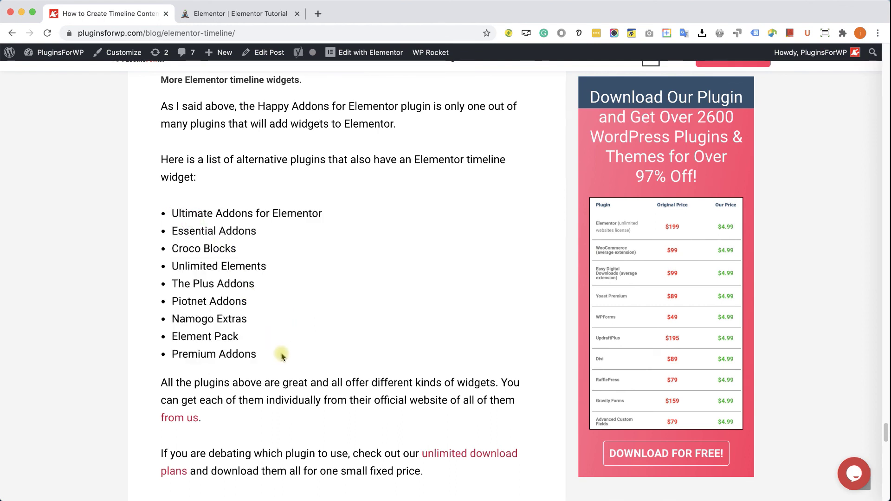